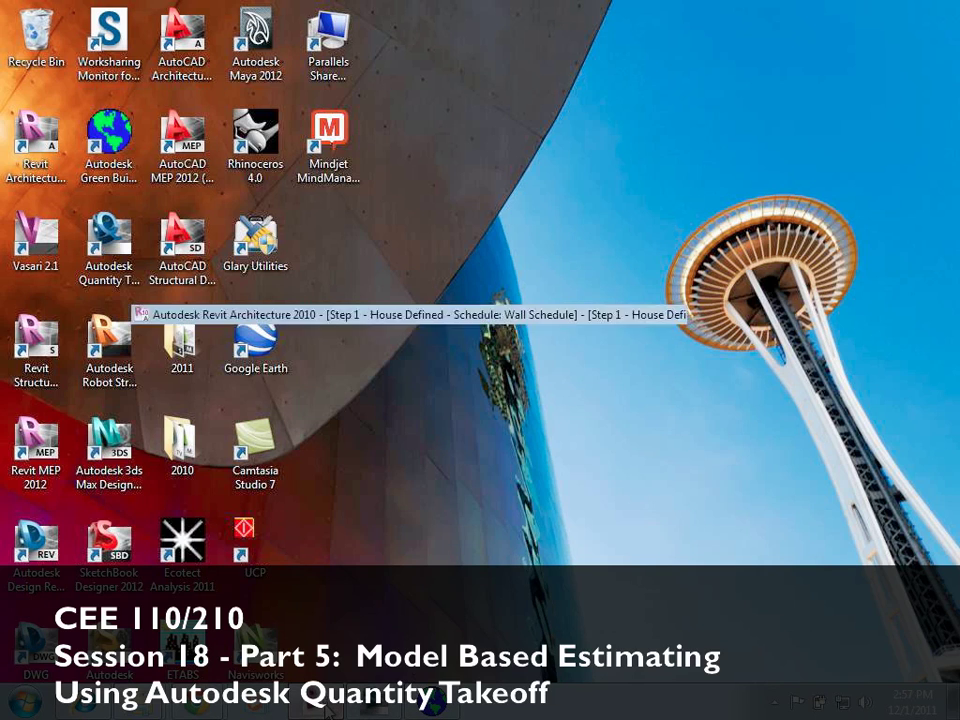
# Step: Restore the Revit Architecture 2010 window showing the house's Wall Schedule
pyautogui.click(327, 708)
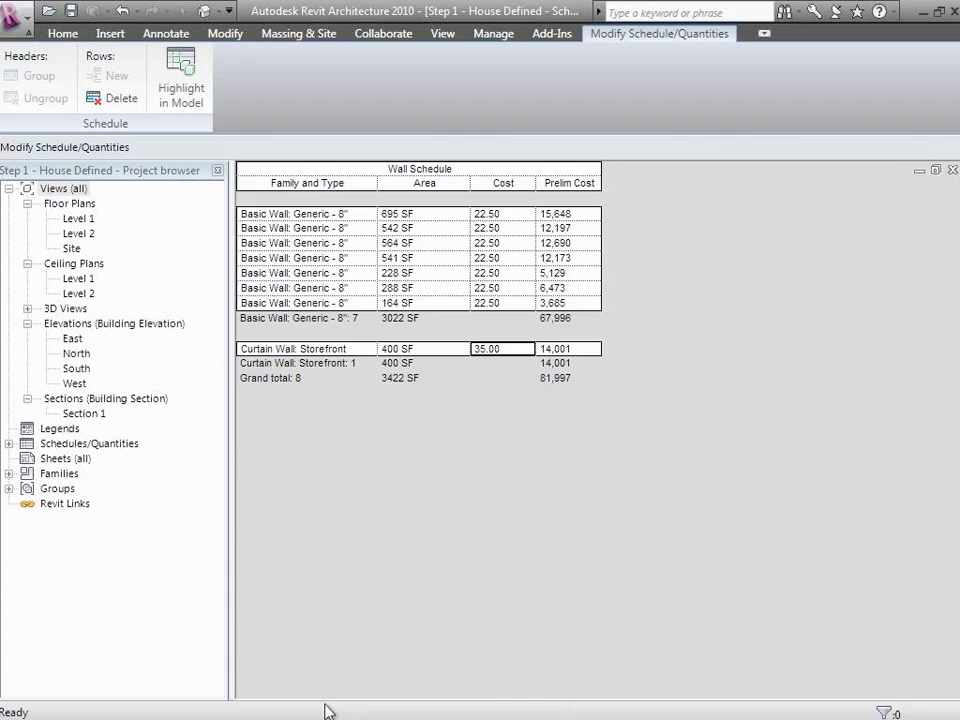
# Step: Drag the right-hand wall outward on Level 1 and reopen the Wall Schedule, now totaling 4199 SF
pyautogui.doubleClick(78, 221)
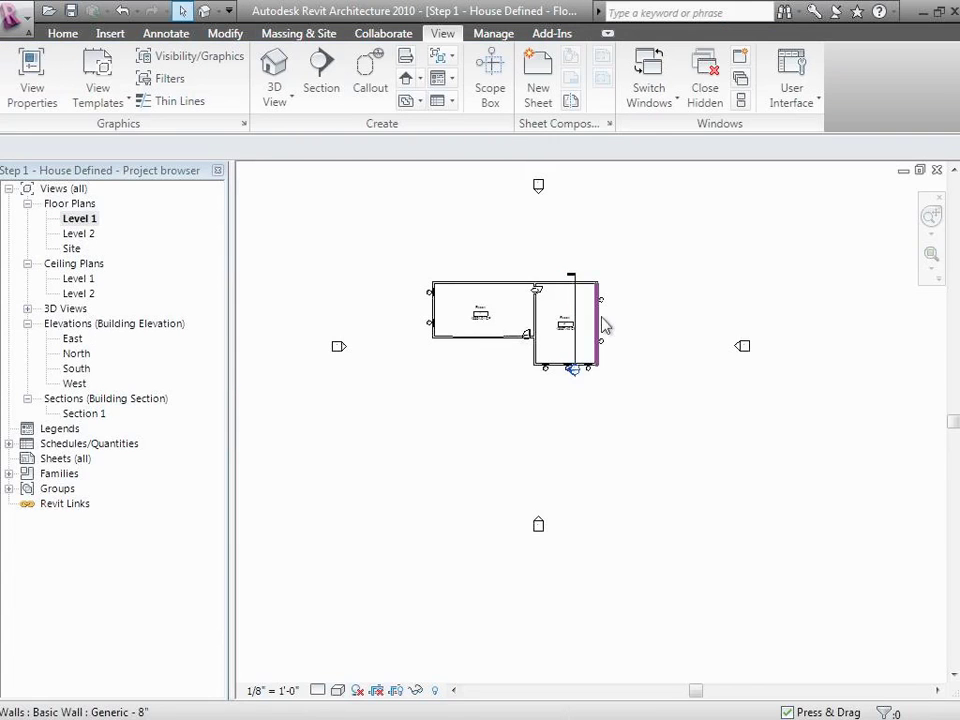
pyautogui.click(598, 325)
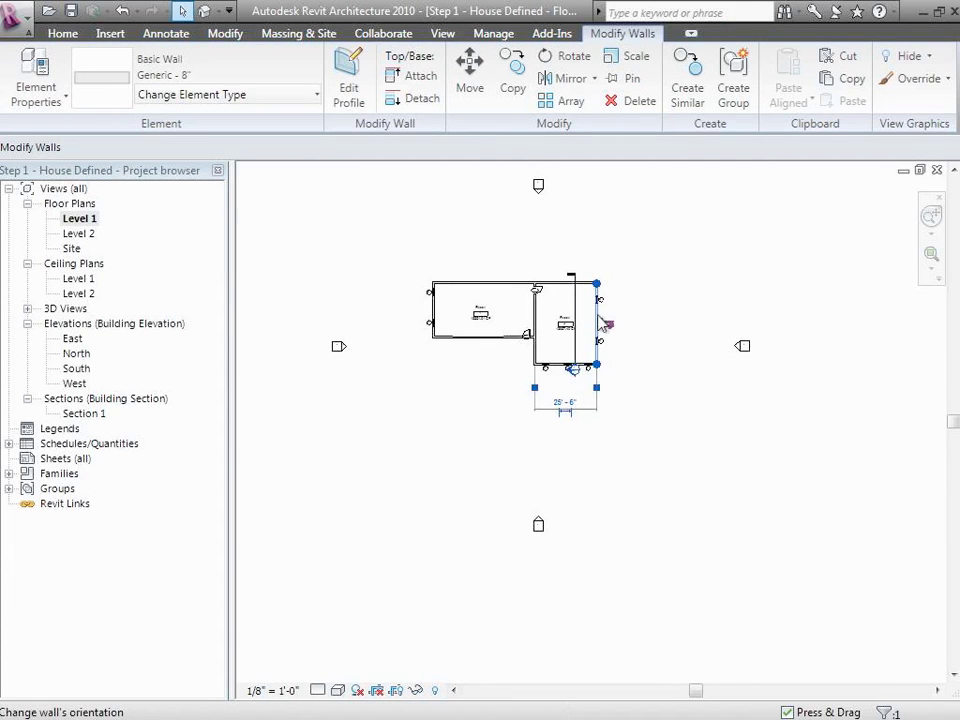
pyautogui.moveTo(597, 313); pyautogui.dragTo(649, 476)
pyautogui.click(649, 476)
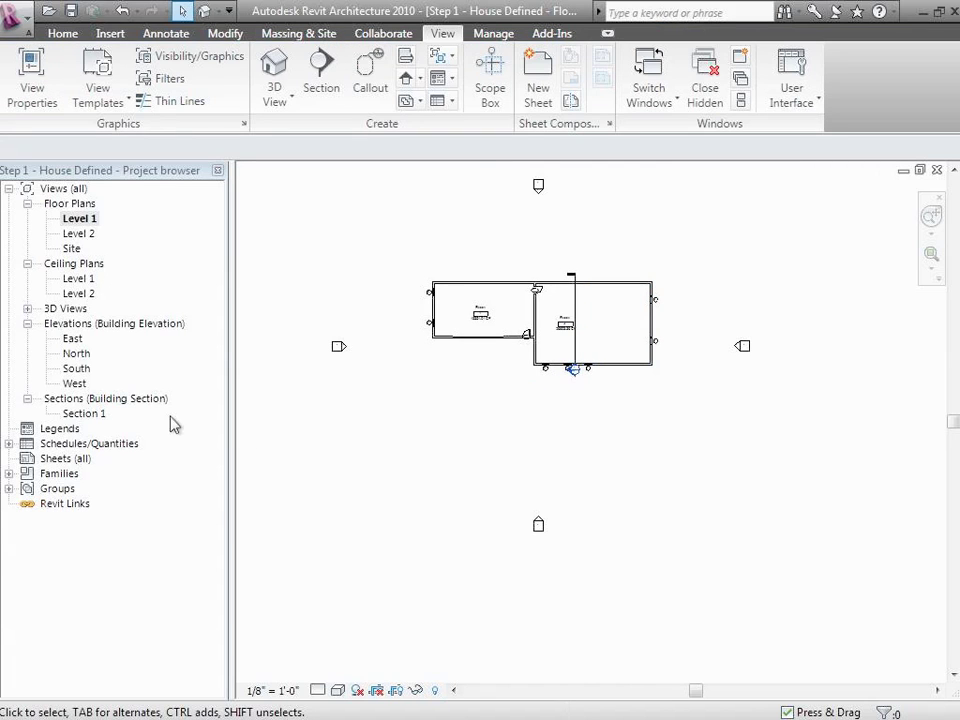
pyautogui.click(9, 443)
pyautogui.doubleClick(62, 458)
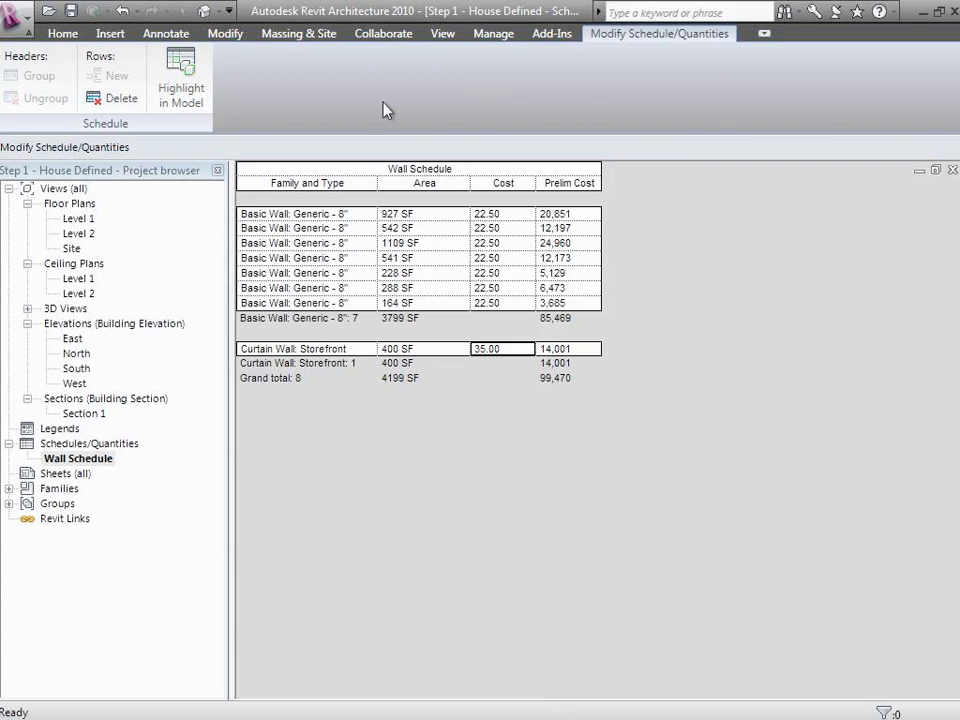
# Step: List the currently open views with Switch Windows on the View tab
pyautogui.click(62, 34)
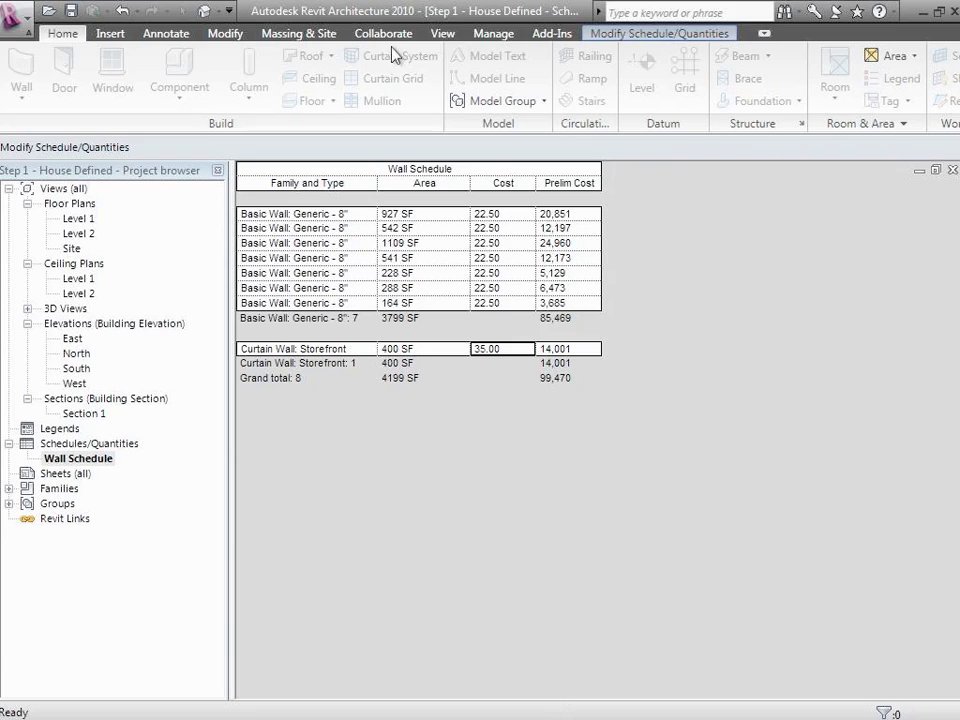
pyautogui.click(442, 36)
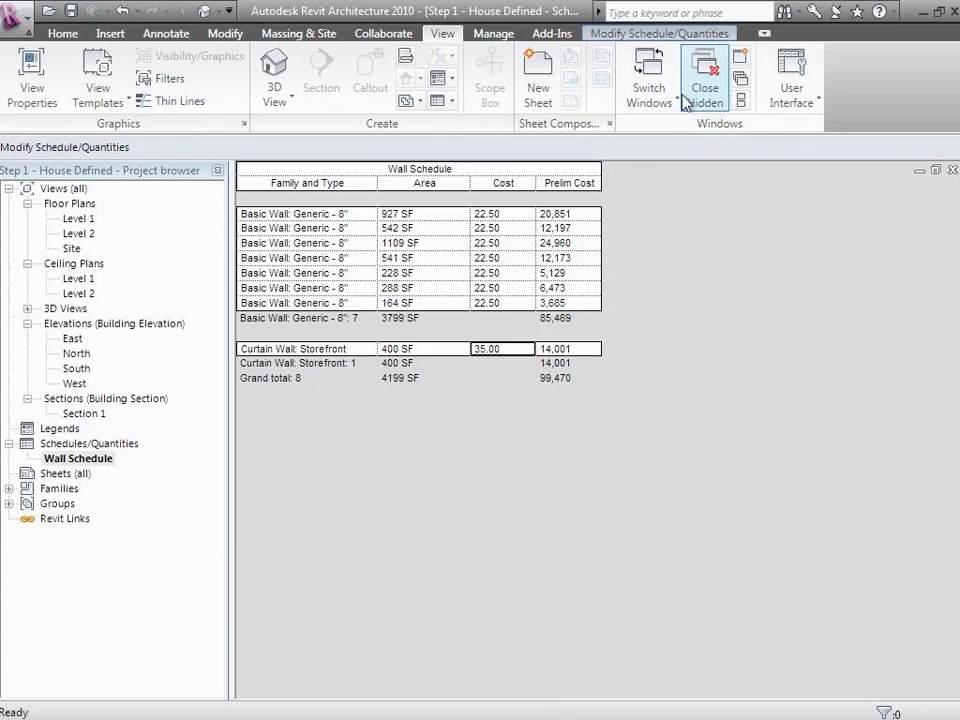
pyautogui.click(673, 104)
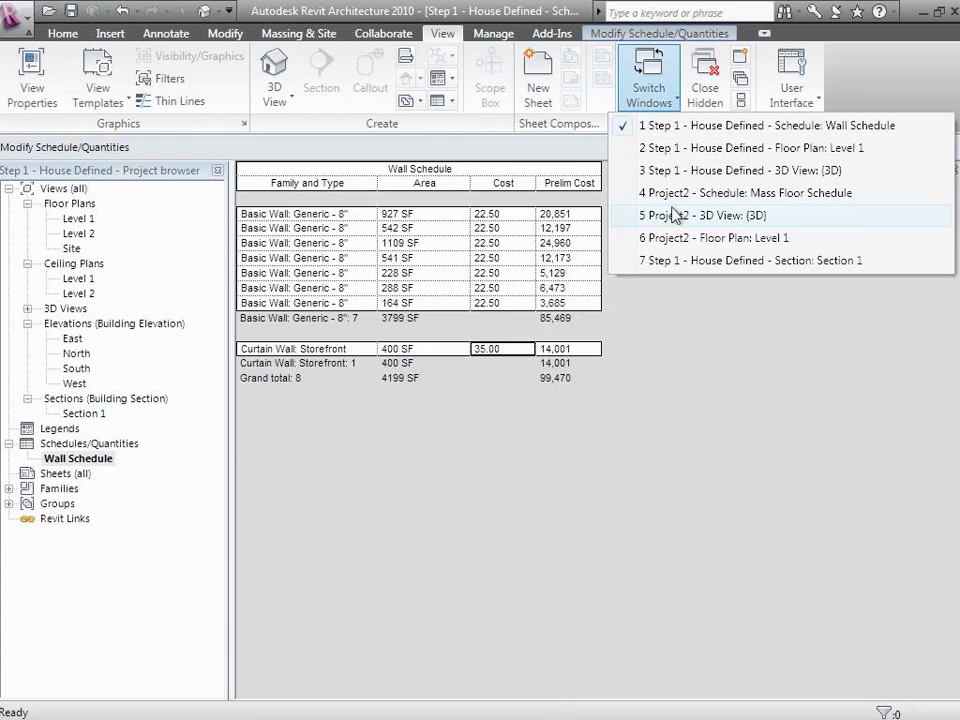
# Step: Open the 18B - Assignment 4 - Starting Point project
pyautogui.click(48, 12)
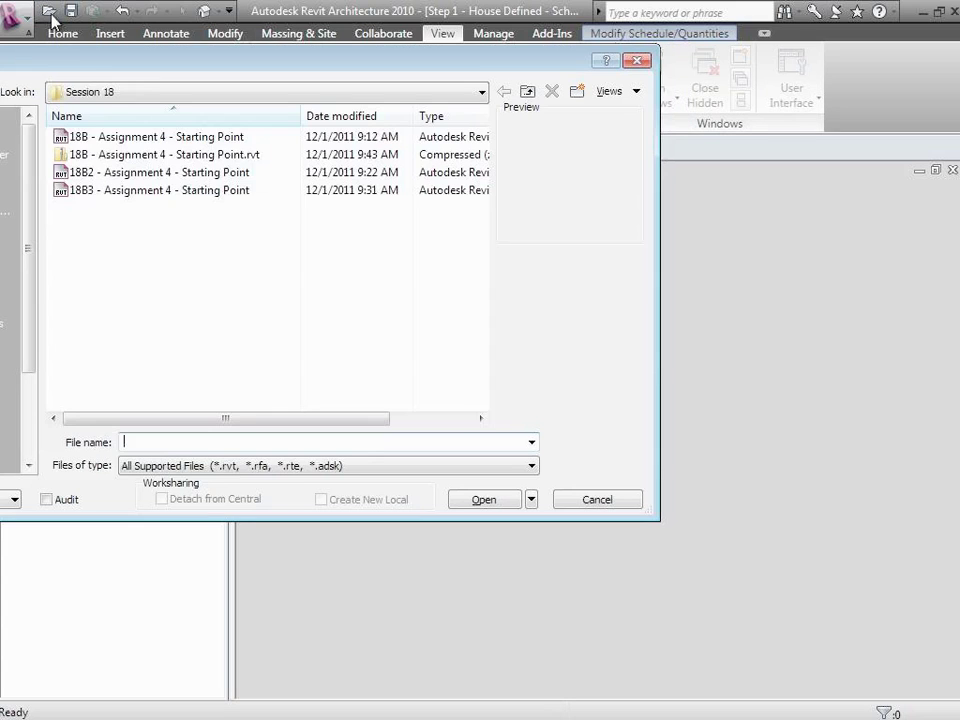
pyautogui.click(127, 140)
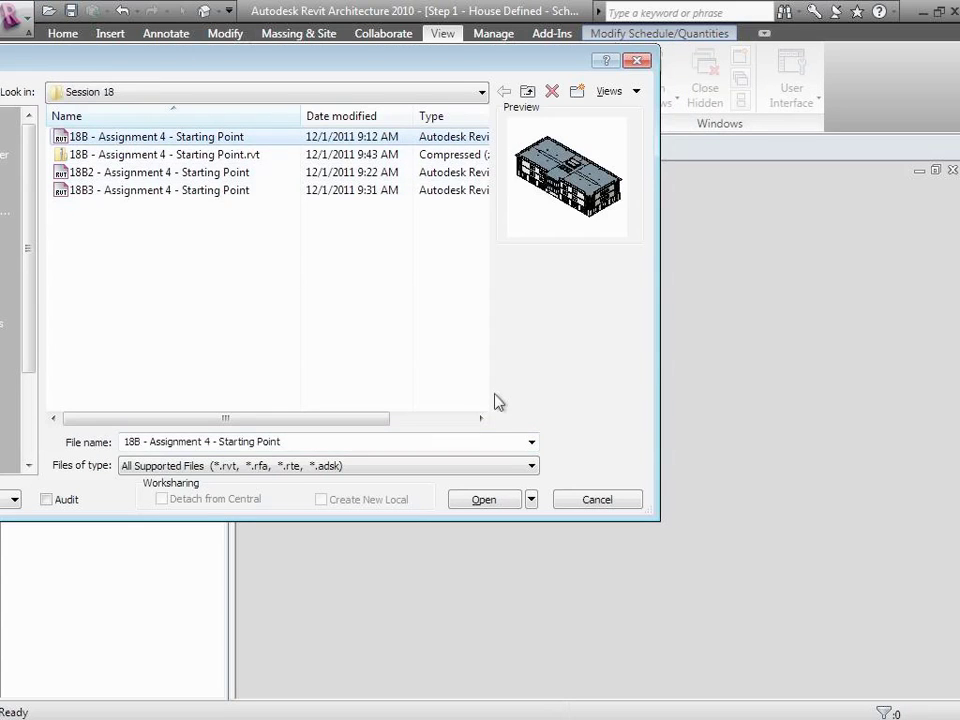
pyautogui.click(497, 494)
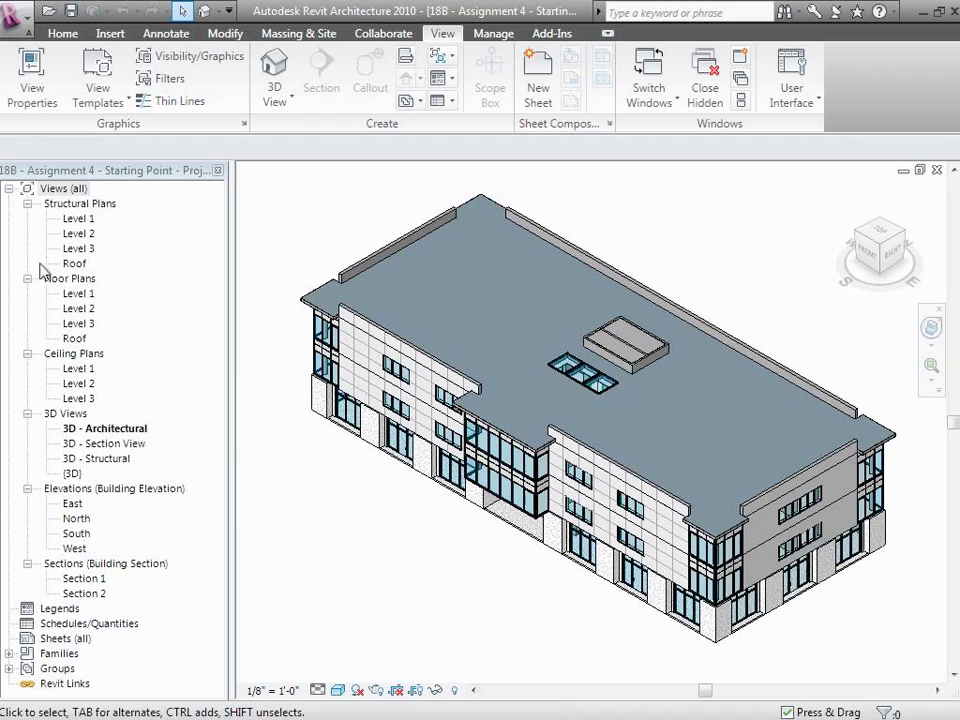
# Step: Export the 3D Architectural view to DWFx as 'DWF Export of Bldg Class 2'
pyautogui.click(22, 30)
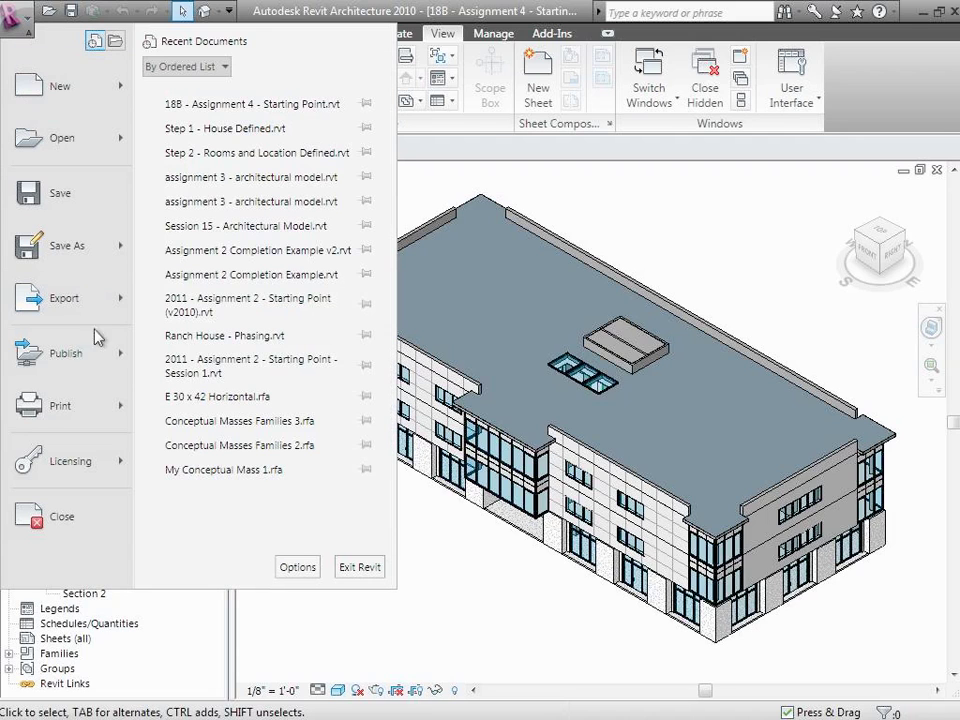
pyautogui.moveTo(95, 310)
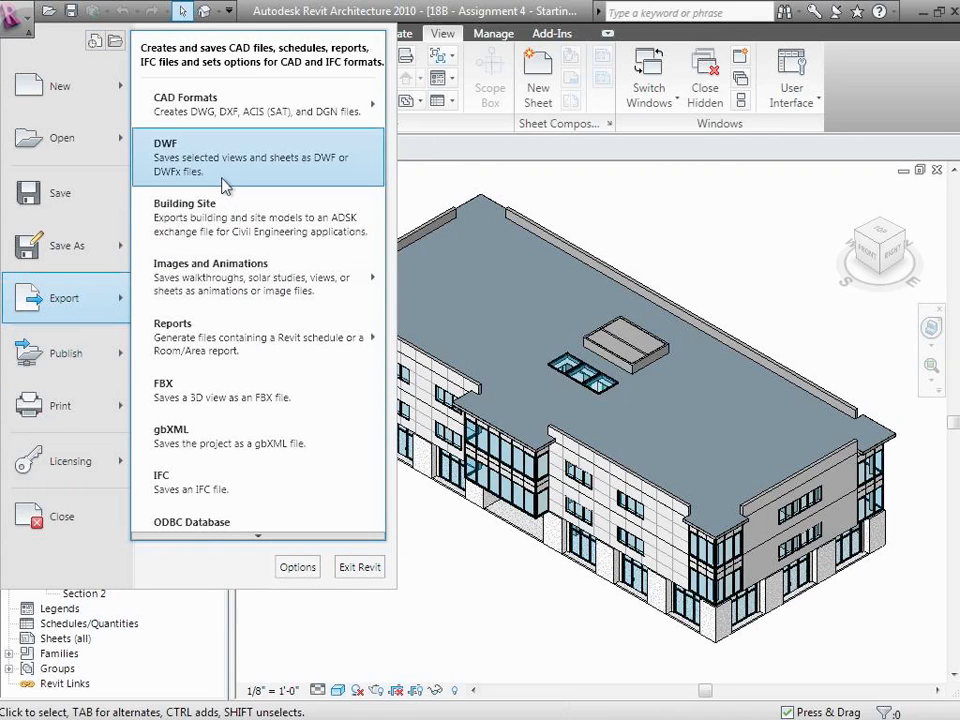
pyautogui.press('Escape')
pyautogui.press('Escape')
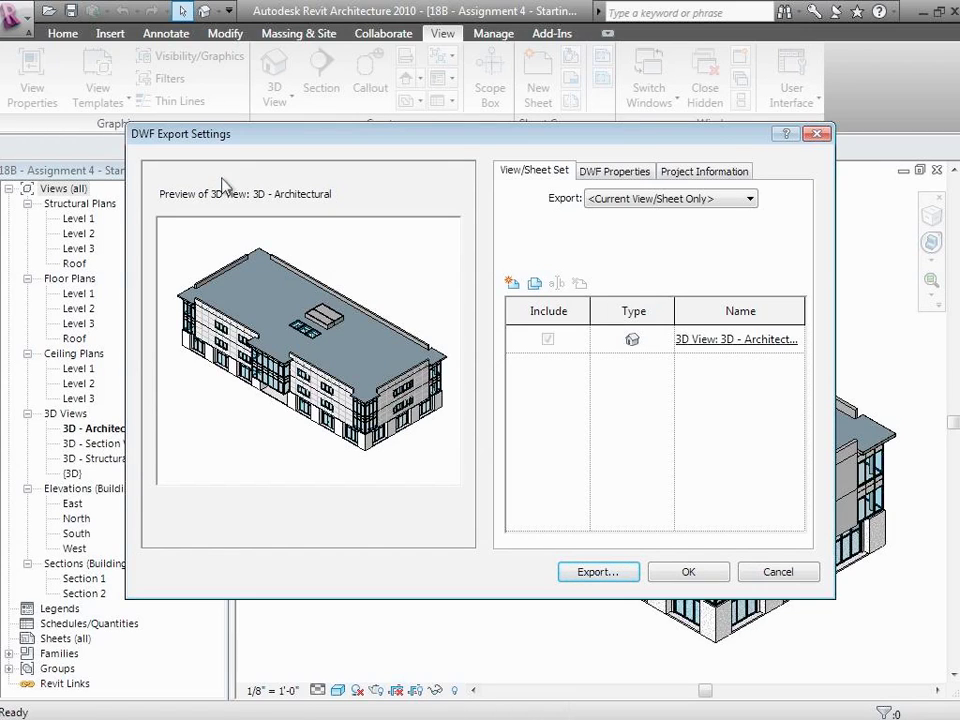
pyautogui.click(598, 572)
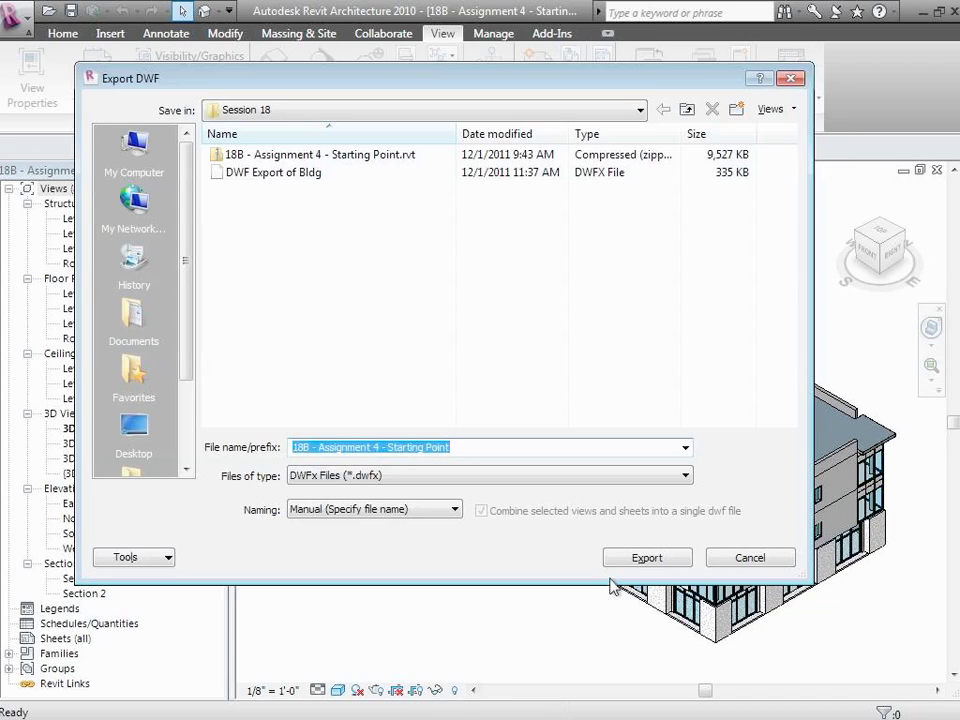
pyautogui.click(333, 175)
pyautogui.click(440, 448)
pyautogui.click(440, 448)
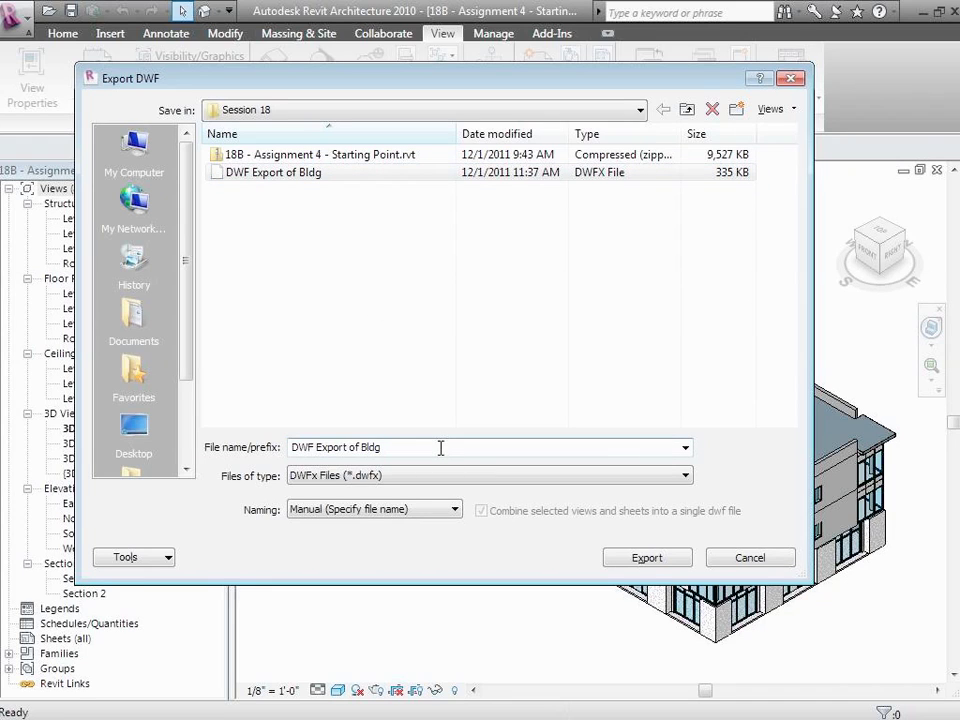
pyautogui.write('Class 2')
pyautogui.click(669, 560)
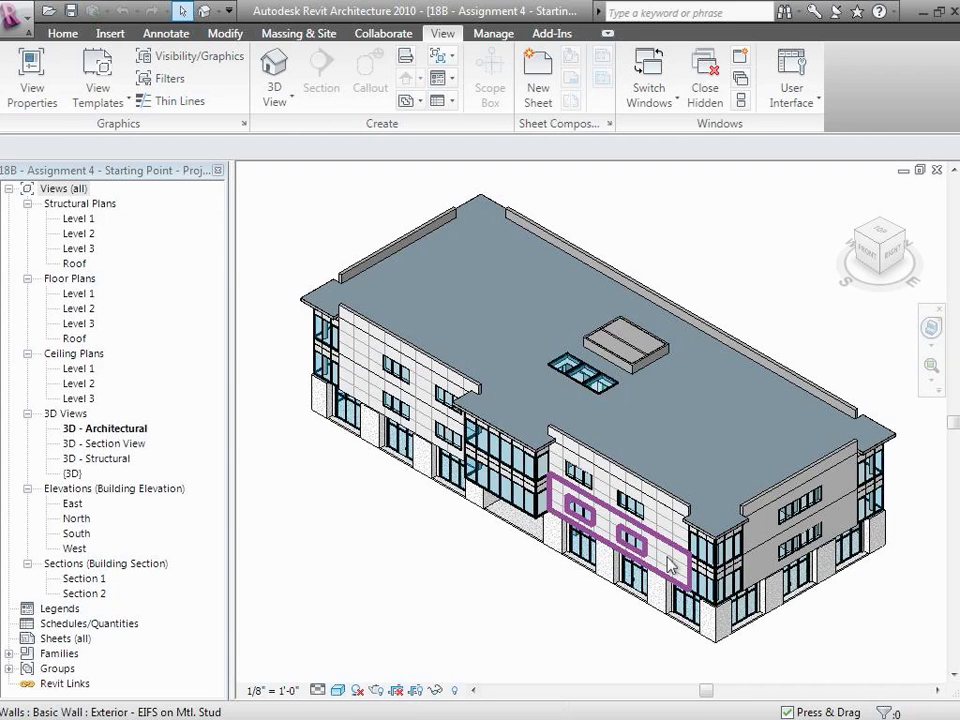
# Step: Minimize Revit and switch to the Quantity Takeoff workbook
pyautogui.click(925, 14)
pyautogui.moveTo(660, 700)
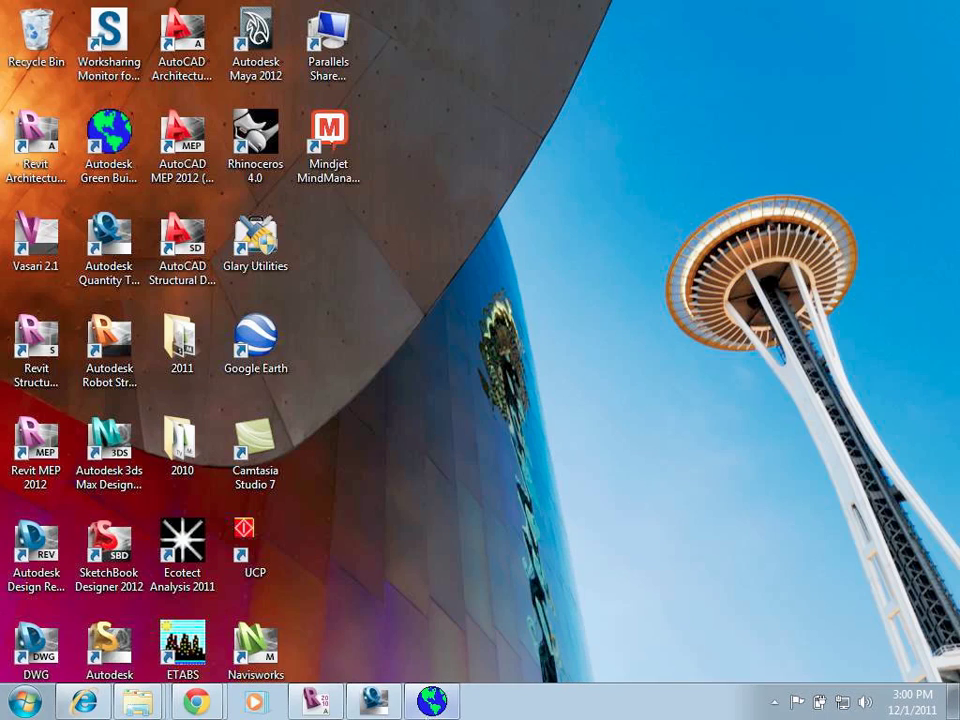
pyautogui.click(388, 702)
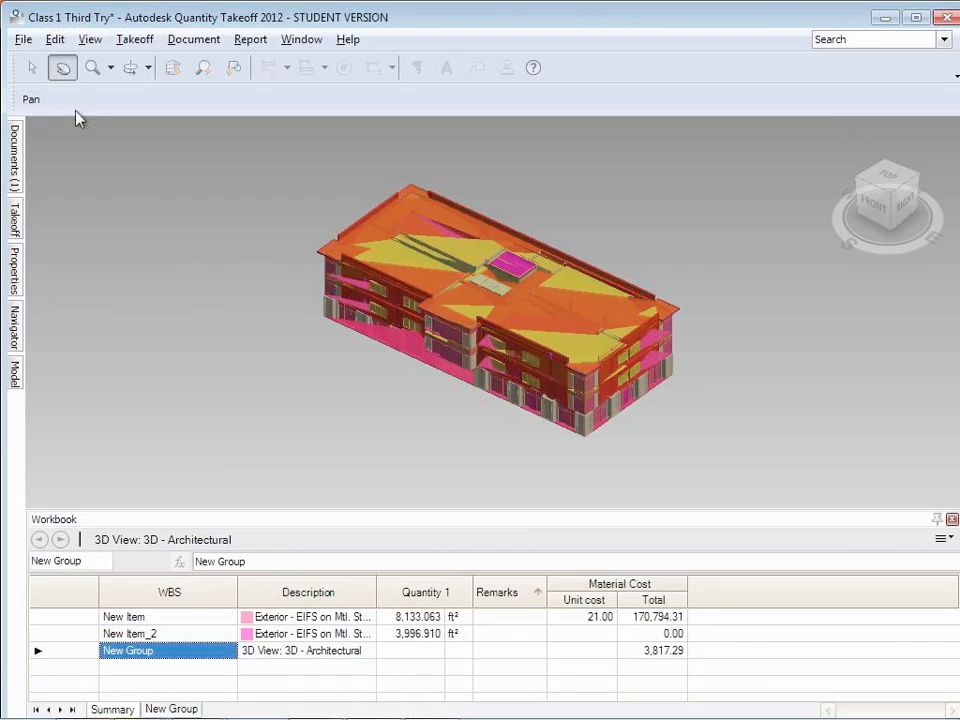
# Step: Start a new takeoff project named 'Class 2 Project' with default unit settings
pyautogui.click(27, 41)
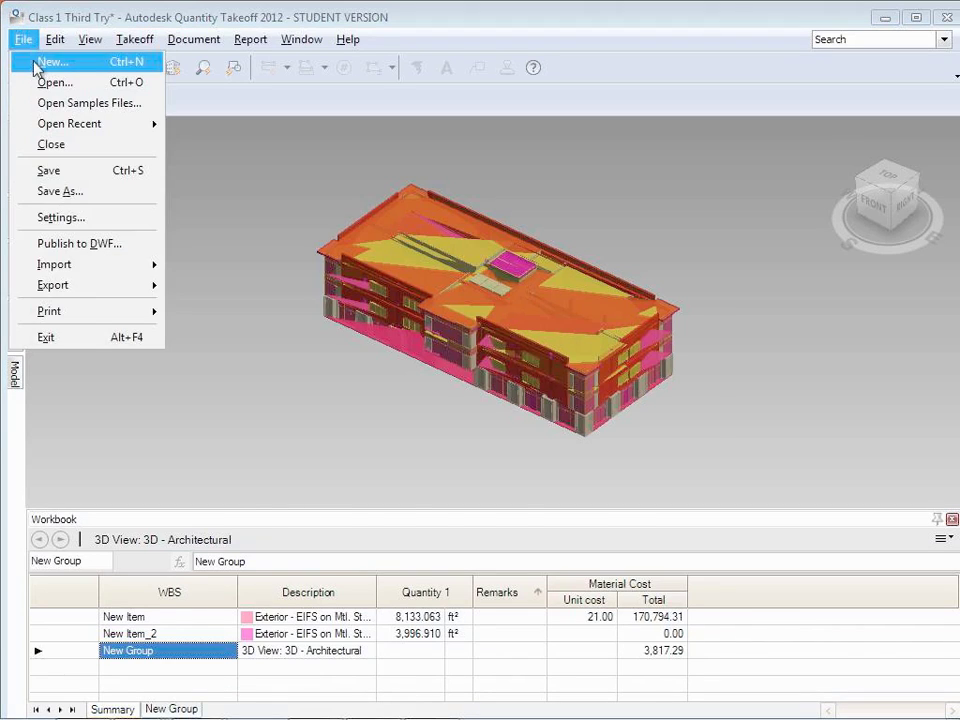
pyautogui.click(40, 62)
pyautogui.click(511, 432)
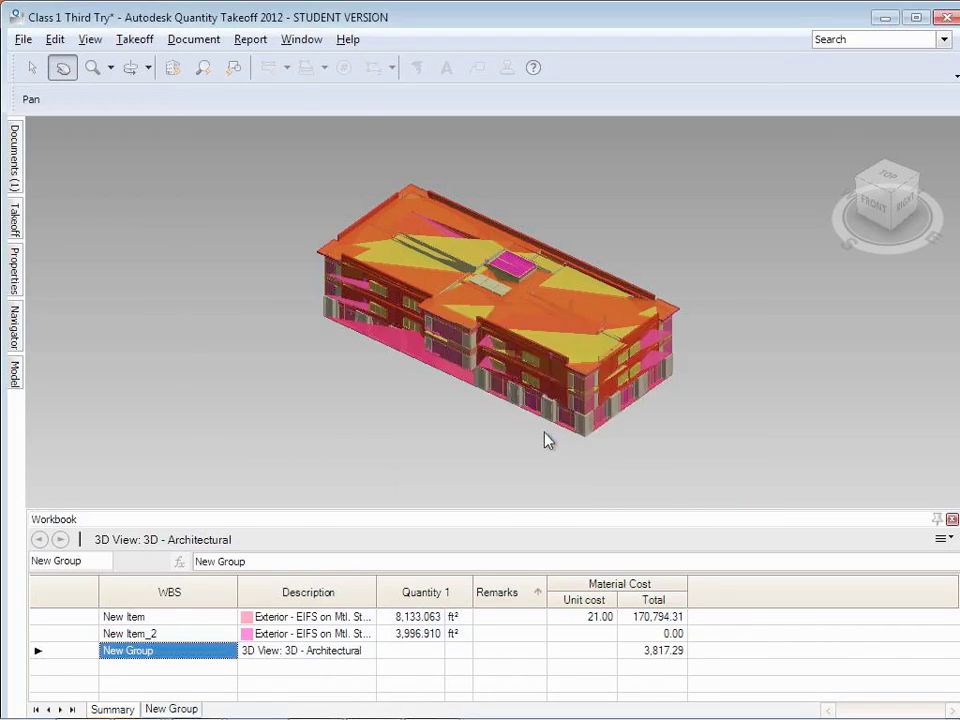
pyautogui.write('C')
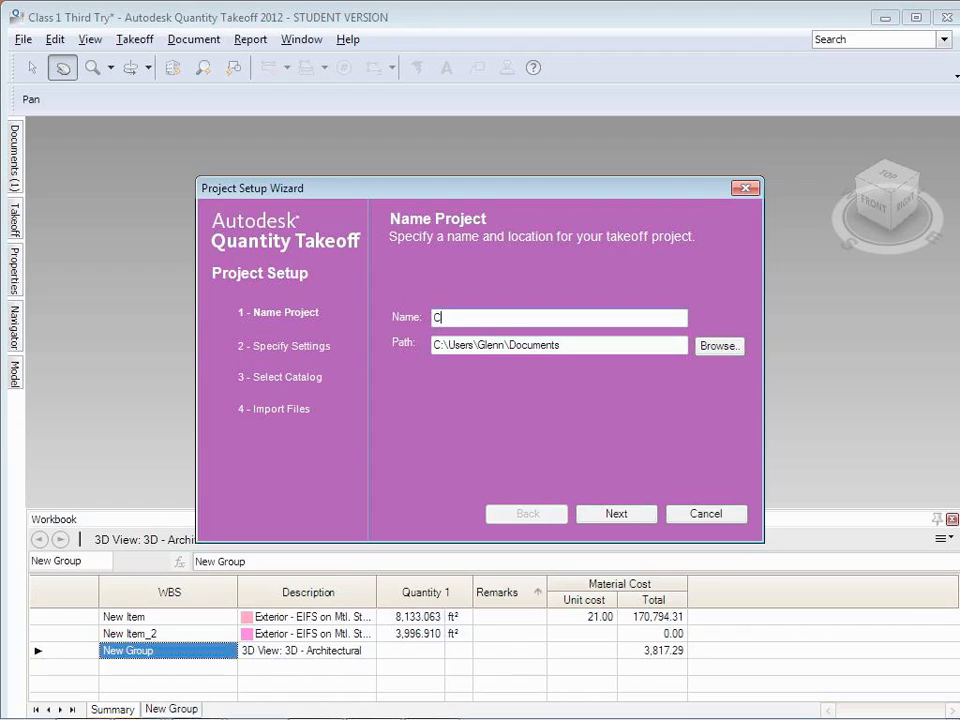
pyautogui.write('lass 2 Project')
pyautogui.click(643, 522)
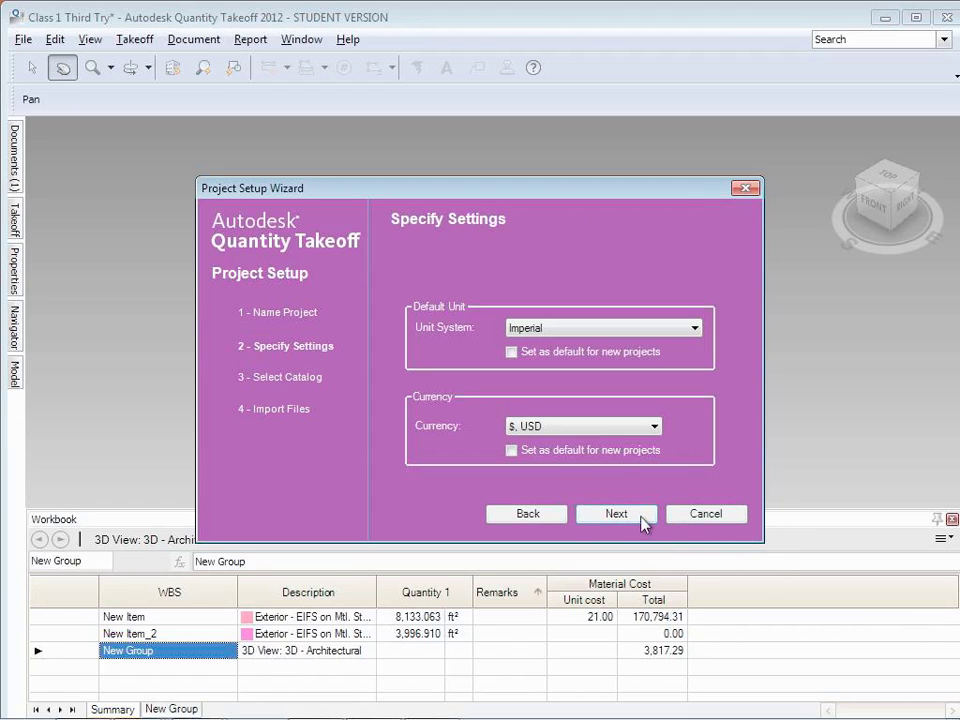
pyautogui.click(606, 522)
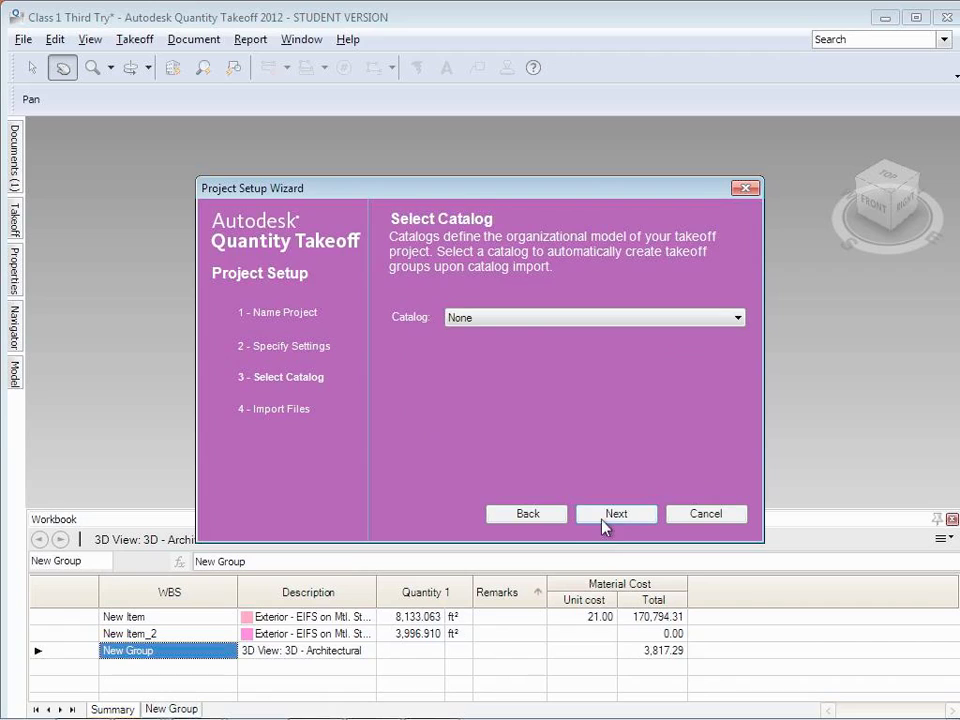
# Step: Leave the catalog as None and import DWF Export of Bldg Class 2.dwfx
pyautogui.click(524, 318)
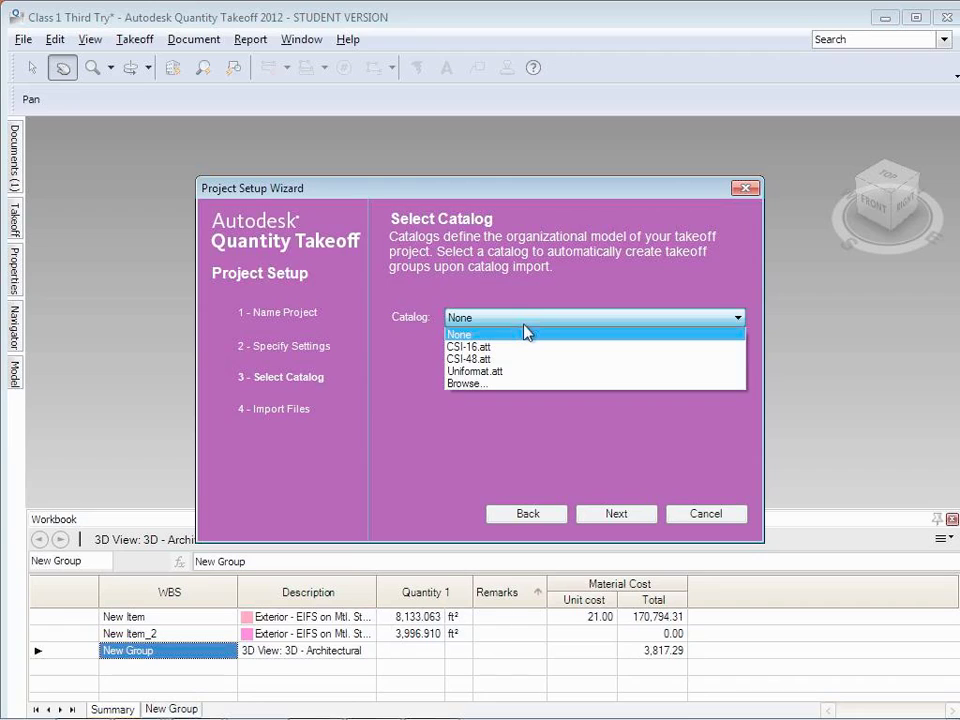
pyautogui.click(622, 527)
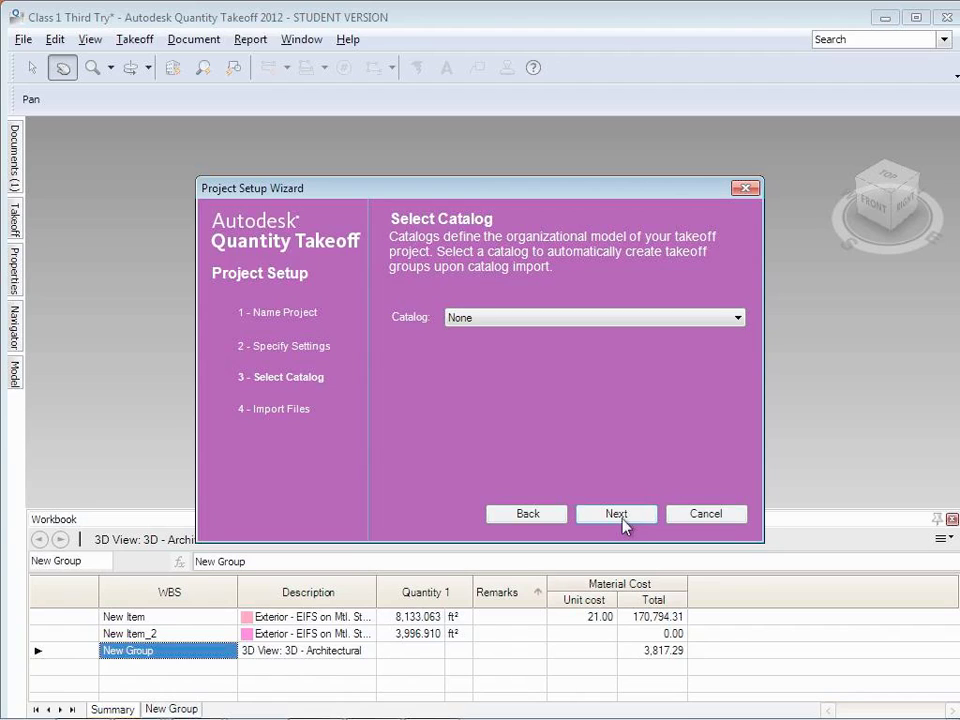
pyautogui.click(616, 514)
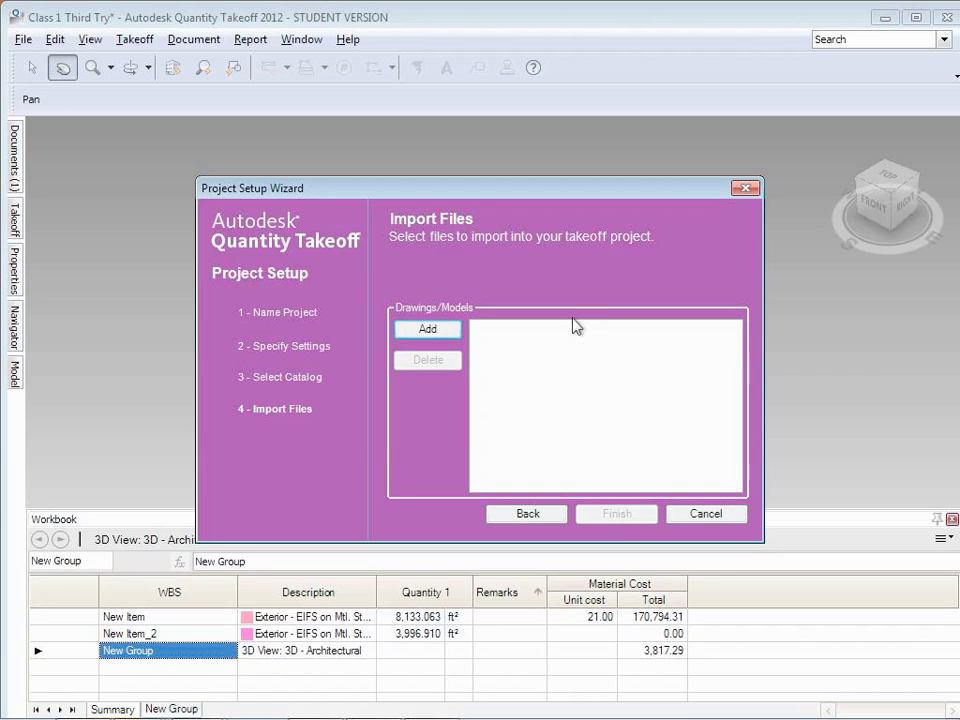
pyautogui.click(428, 330)
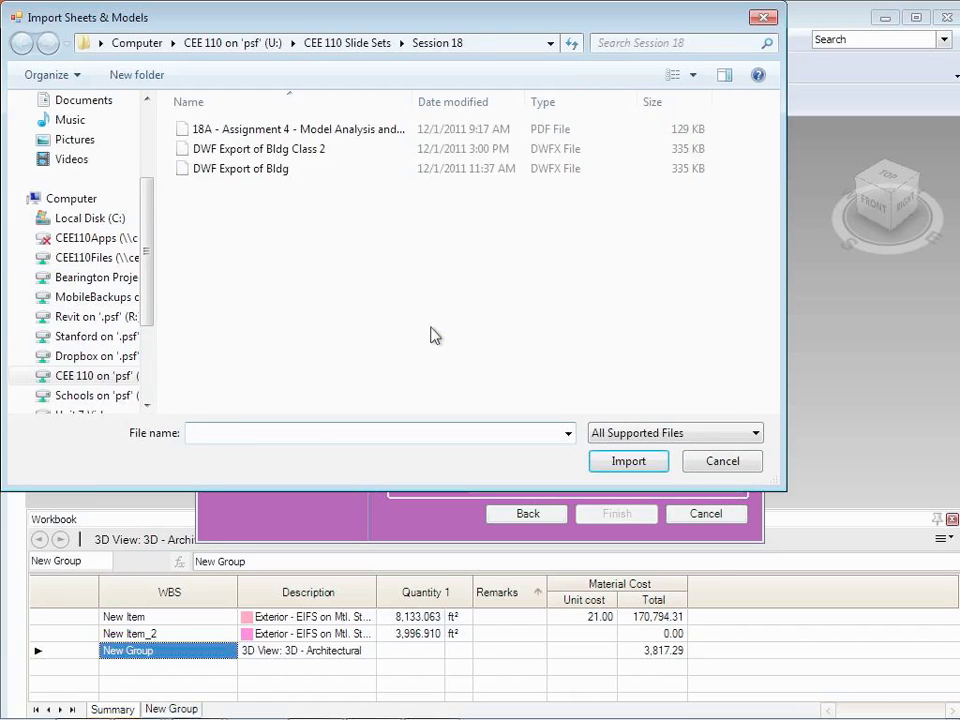
pyautogui.click(313, 152)
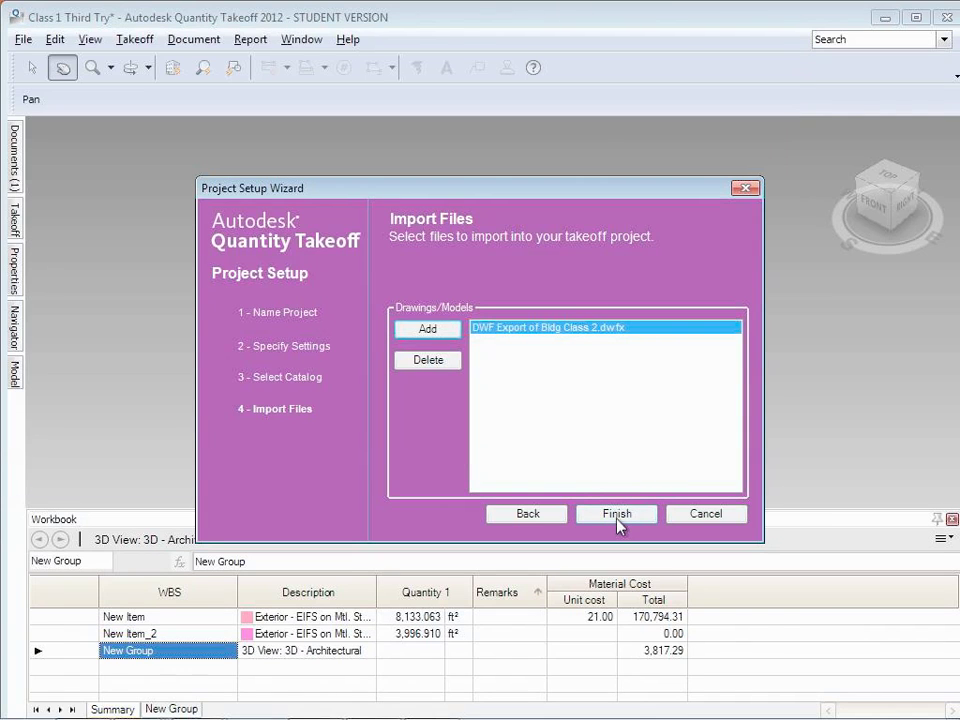
pyautogui.click(617, 516)
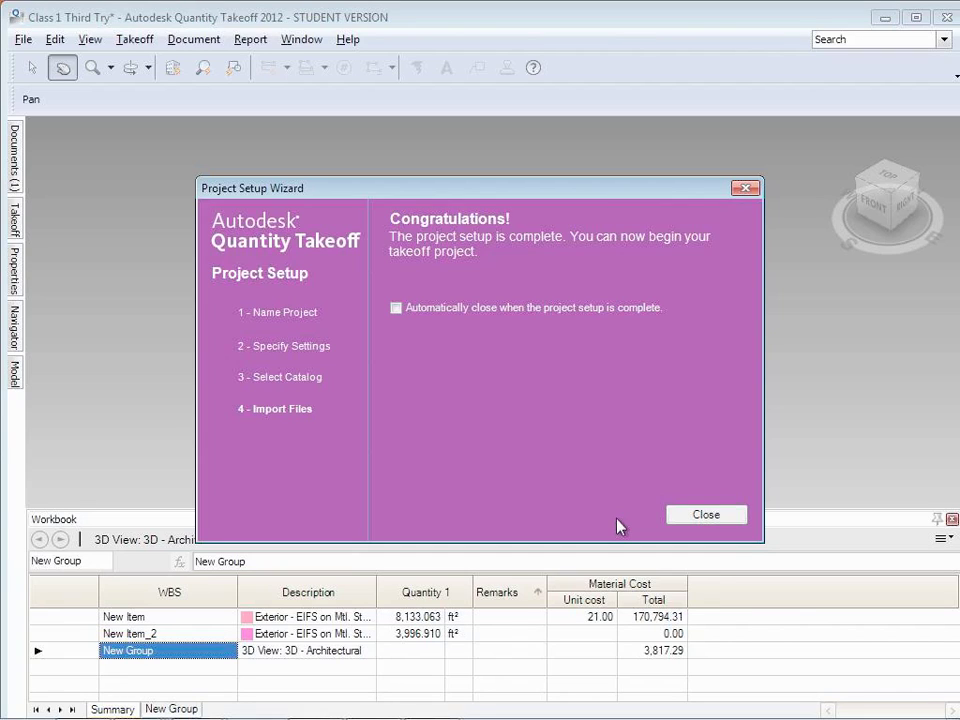
# Step: Take off both Exterior - EIFS on Mtl. Stud wall types, yielding 8,133.063 and 3,996.910 ft²
pyautogui.click(671, 514)
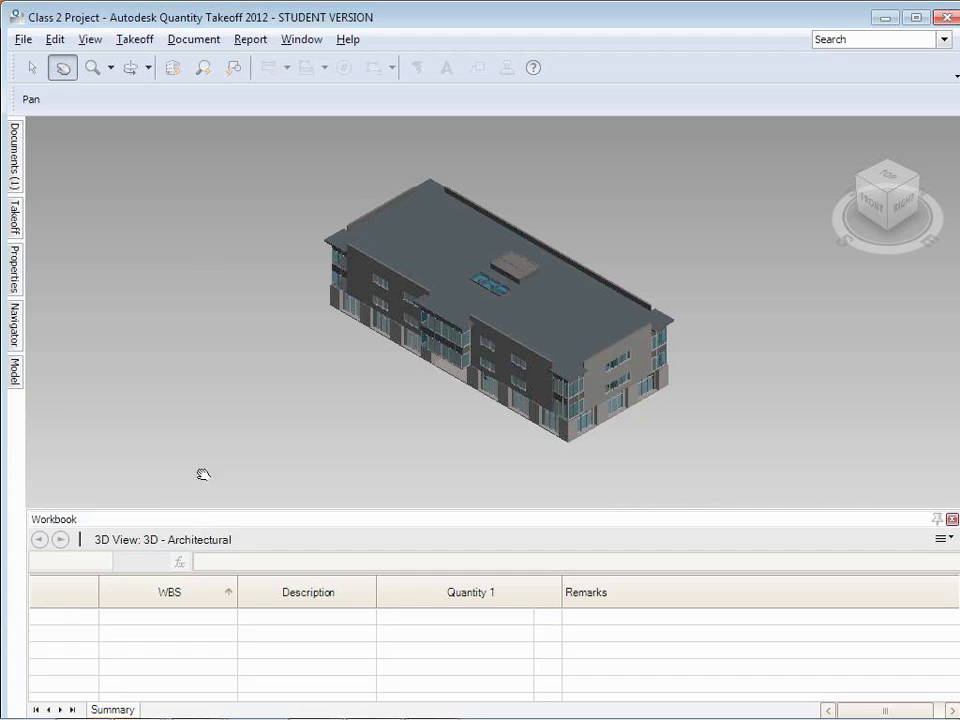
pyautogui.click(14, 370)
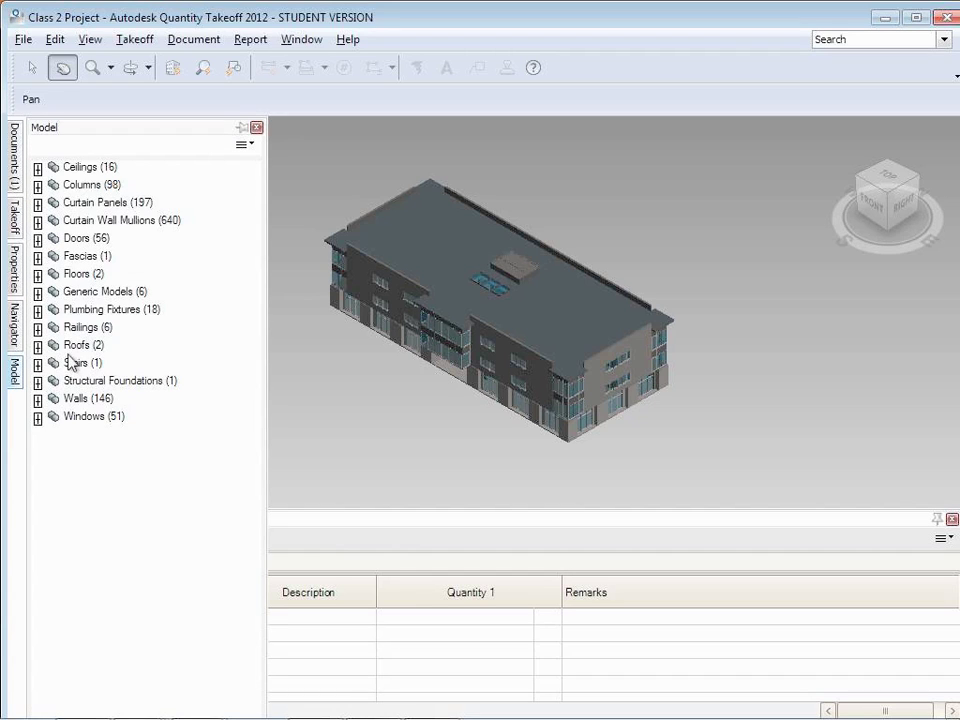
pyautogui.click(84, 400)
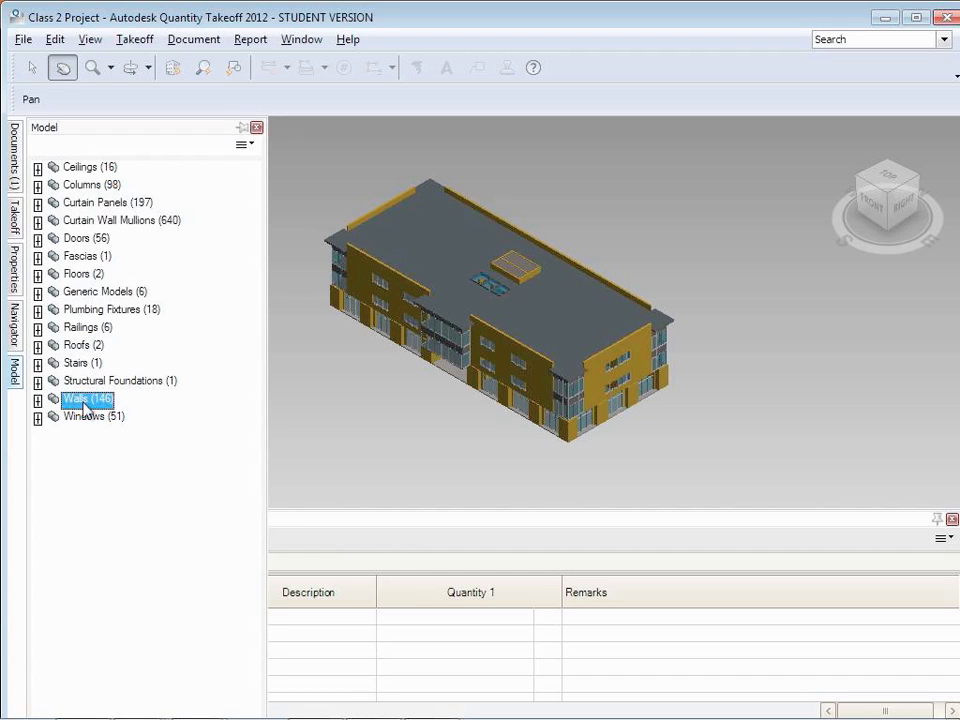
pyautogui.click(37, 399)
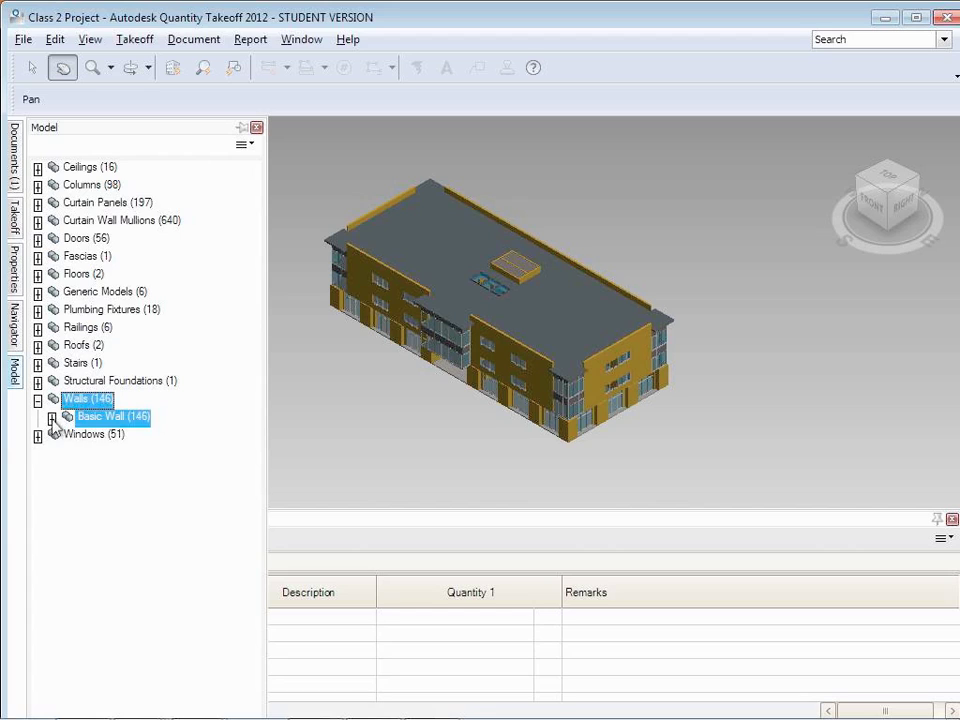
pyautogui.click(52, 418)
pyautogui.click(96, 453)
pyautogui.click(98, 470)
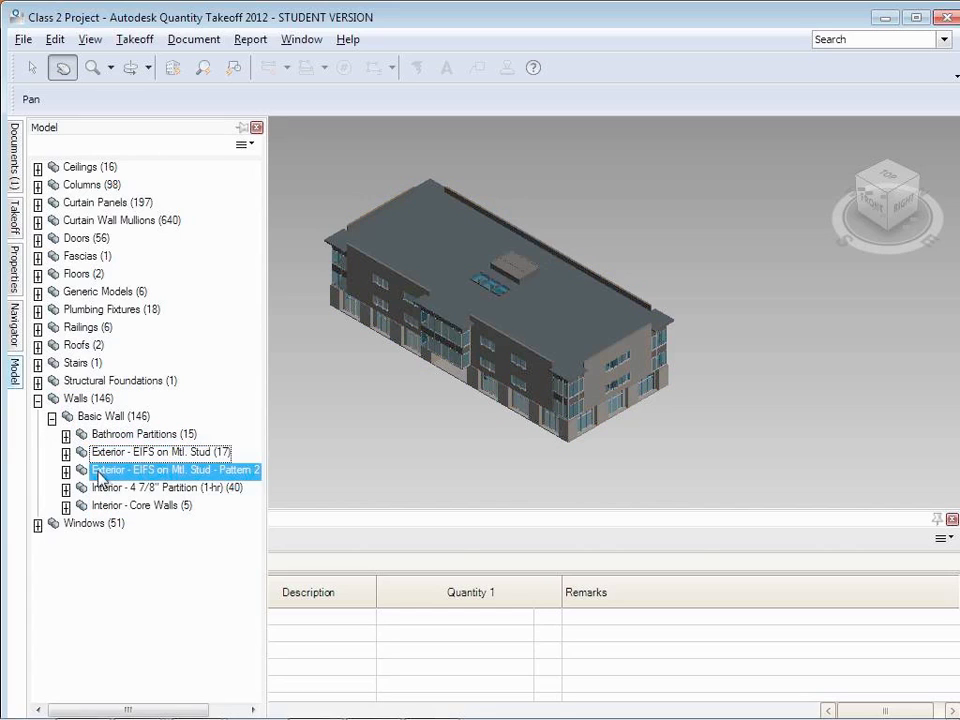
pyautogui.click(101, 454)
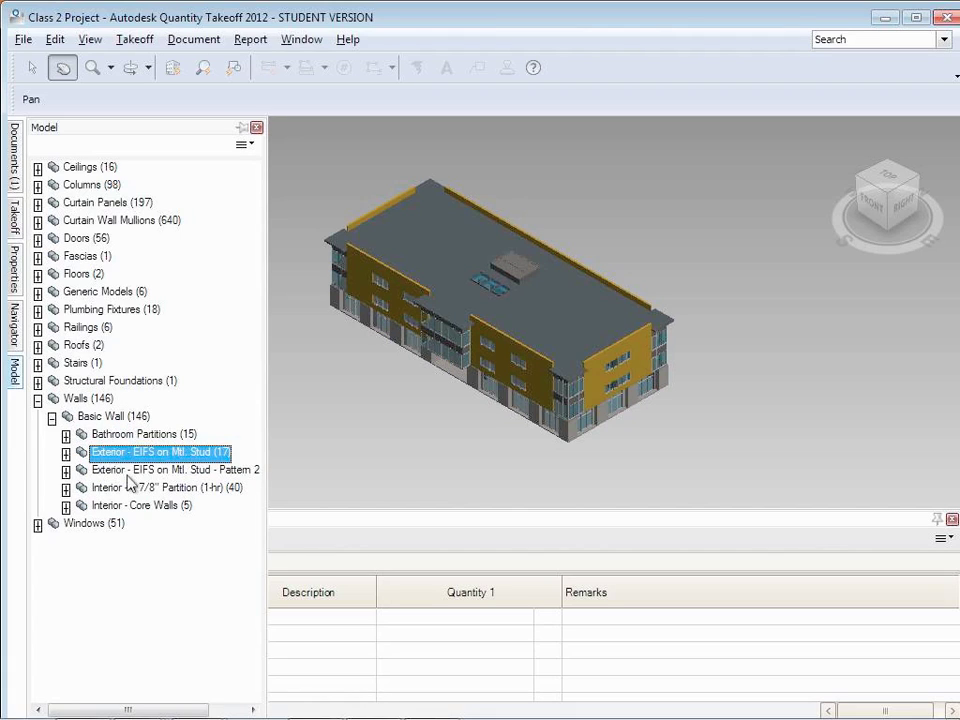
pyautogui.keyDown('ctrl'); pyautogui.click(125, 472); pyautogui.keyUp('ctrl')
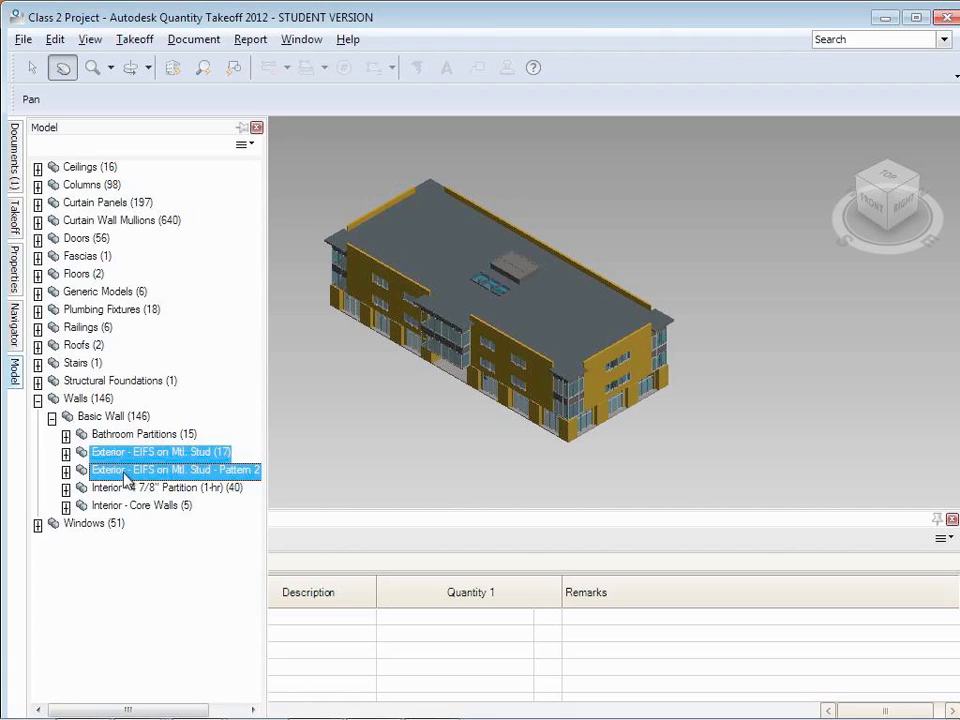
pyautogui.rightClick(126, 476)
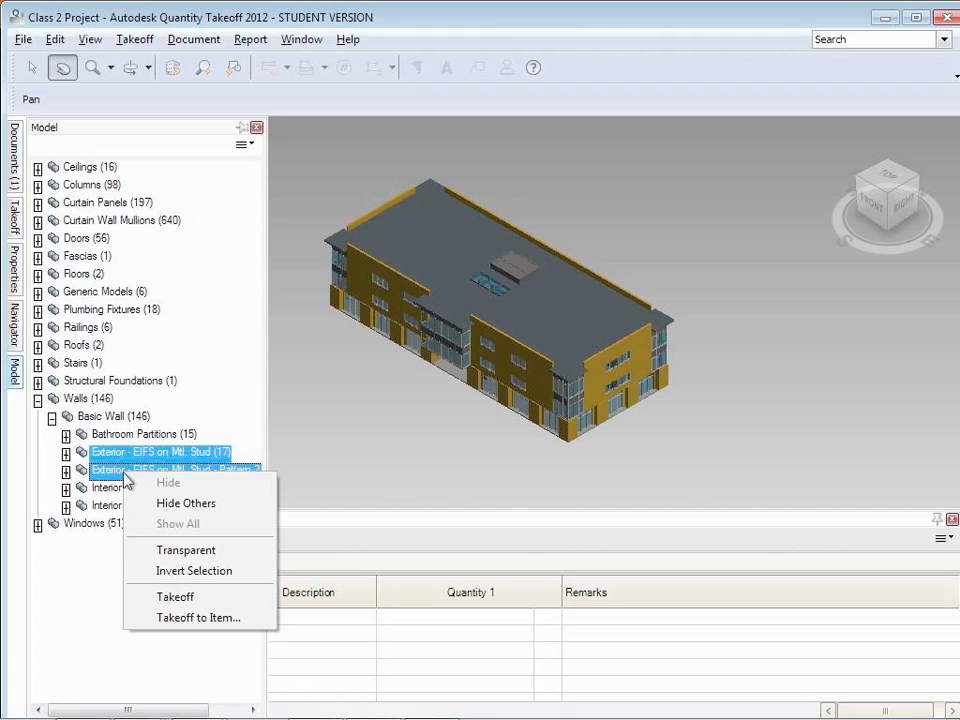
pyautogui.click(172, 598)
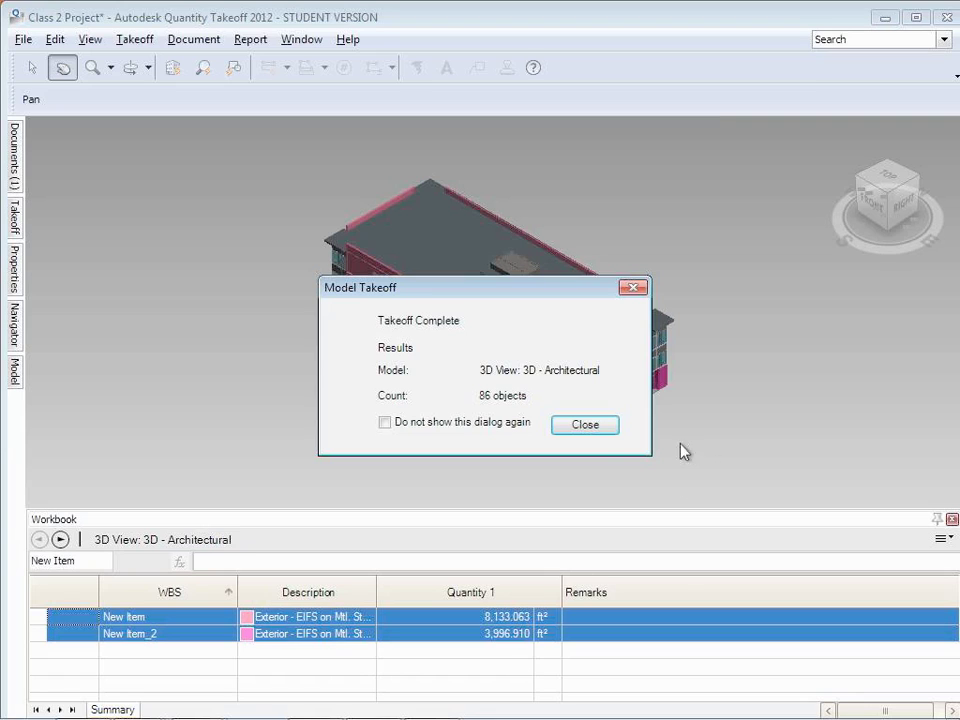
pyautogui.click(607, 427)
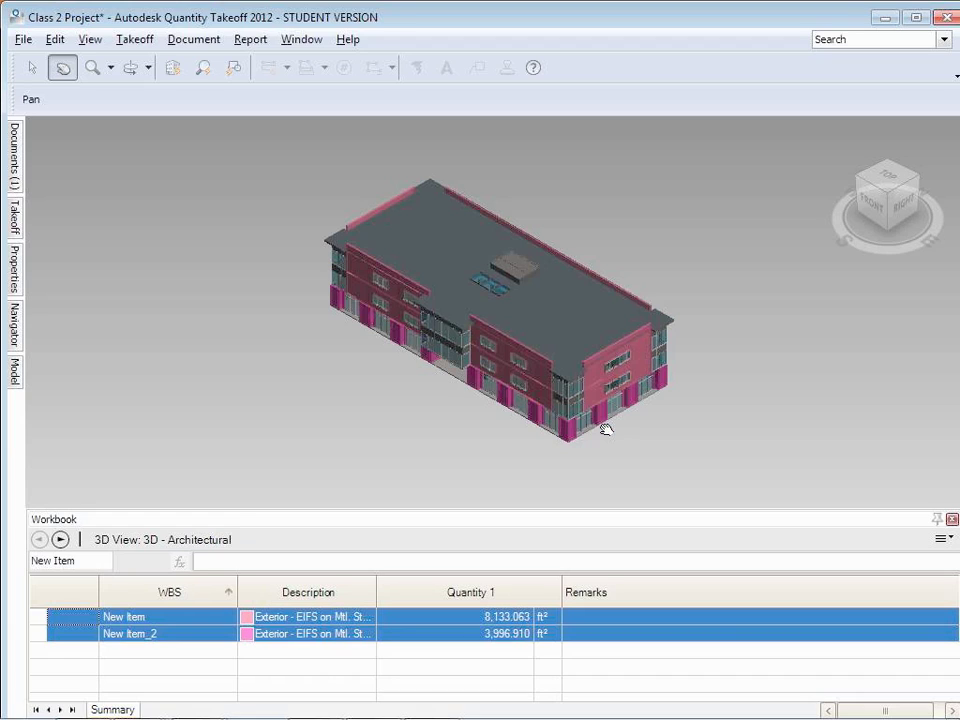
# Step: Take off all 1241 objects of the 3D - Architectural view into the workbook
pyautogui.click(148, 42)
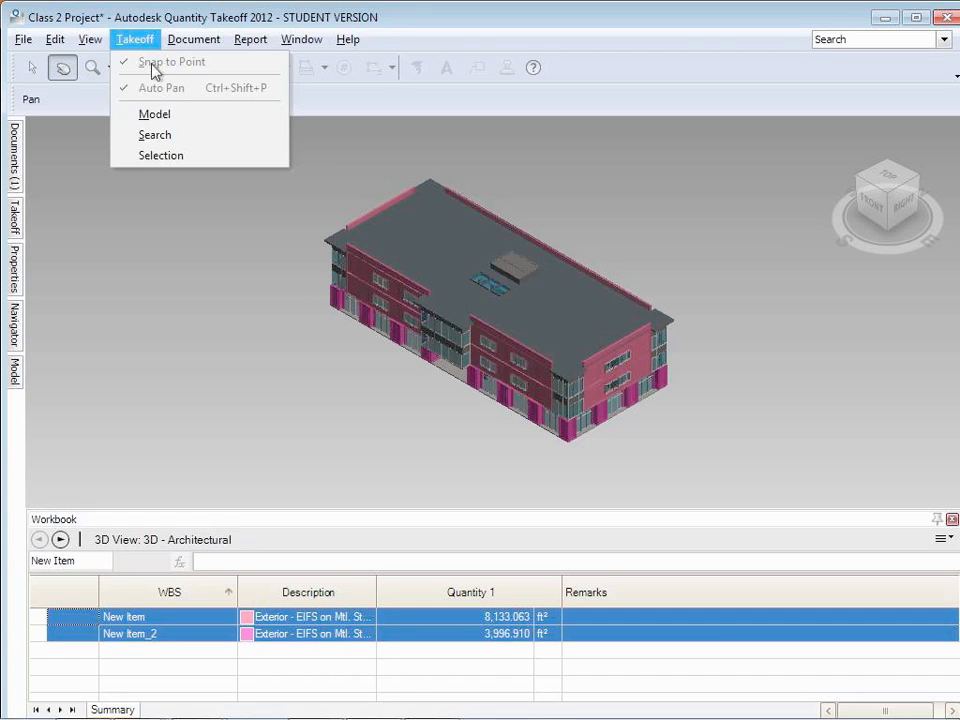
pyautogui.click(155, 115)
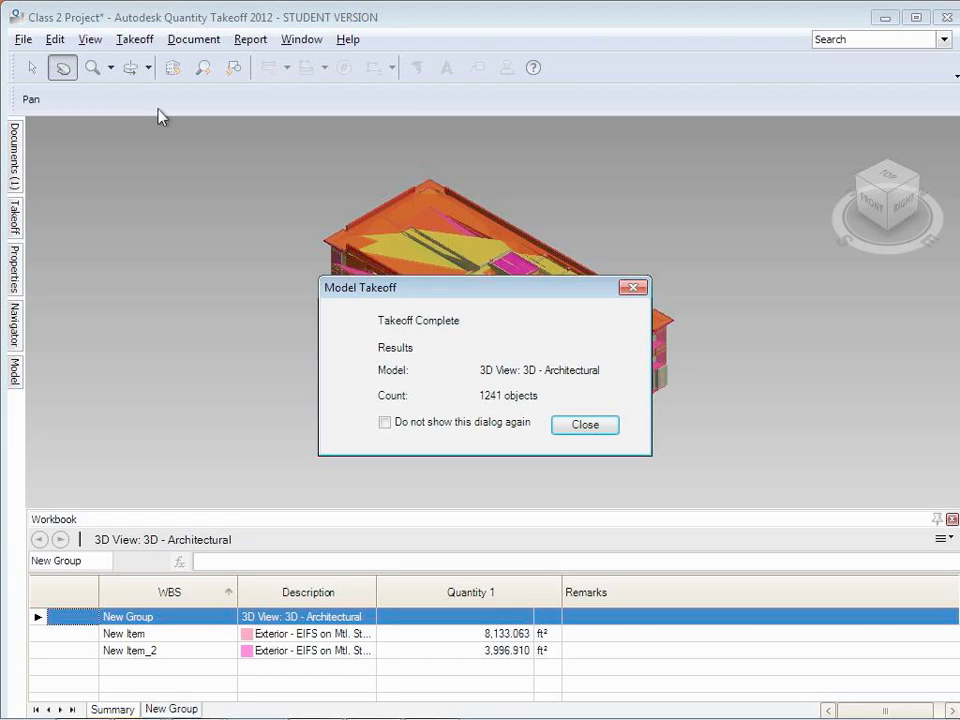
pyautogui.click(585, 425)
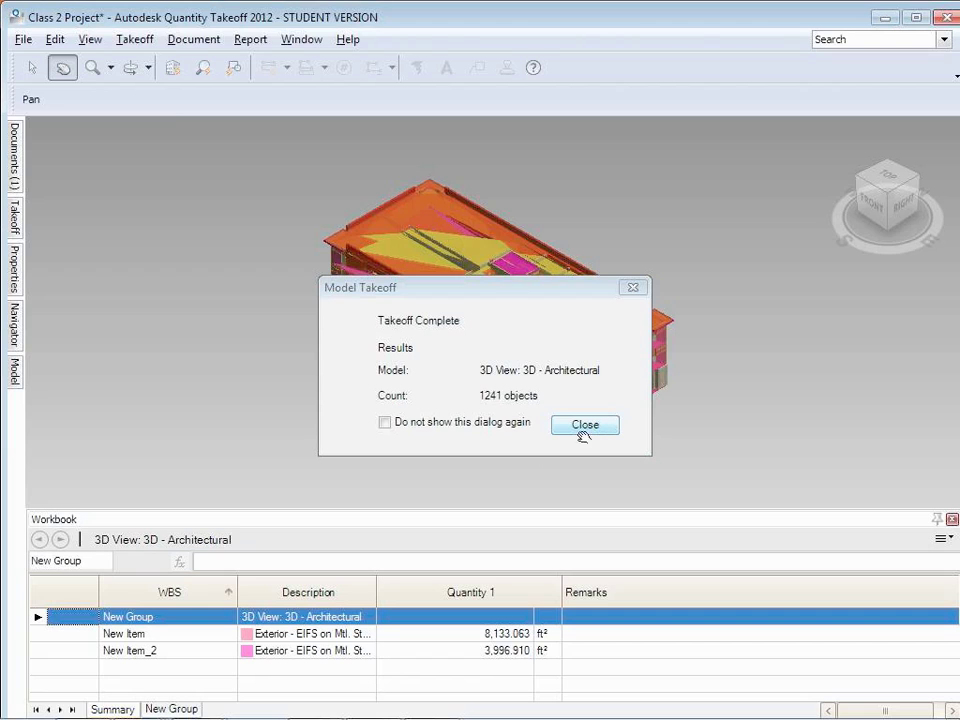
pyautogui.click(38, 617)
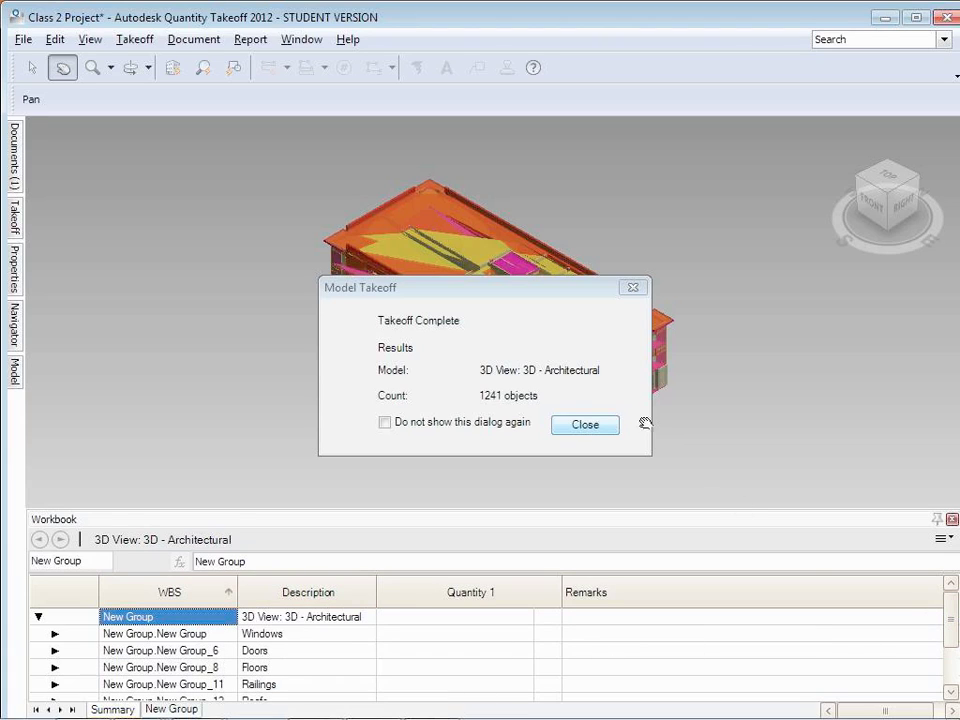
pyautogui.click(607, 424)
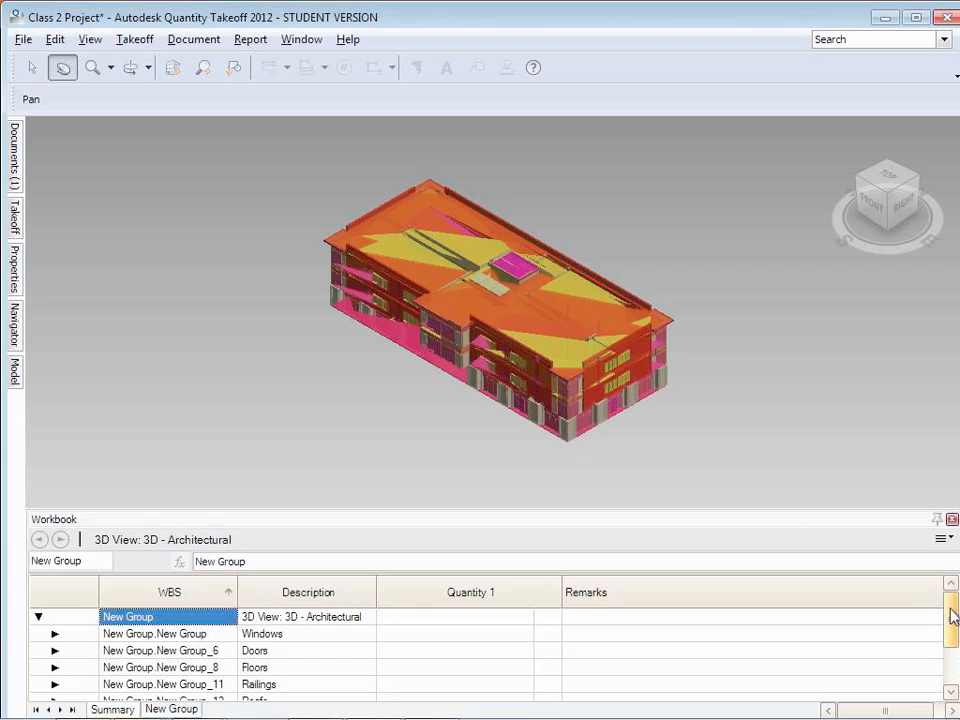
# Step: Give the 8,133.063 ft² EIFS wall item Area type and a material cost of 50
pyautogui.moveTo(952, 617); pyautogui.dragTo(952, 641)
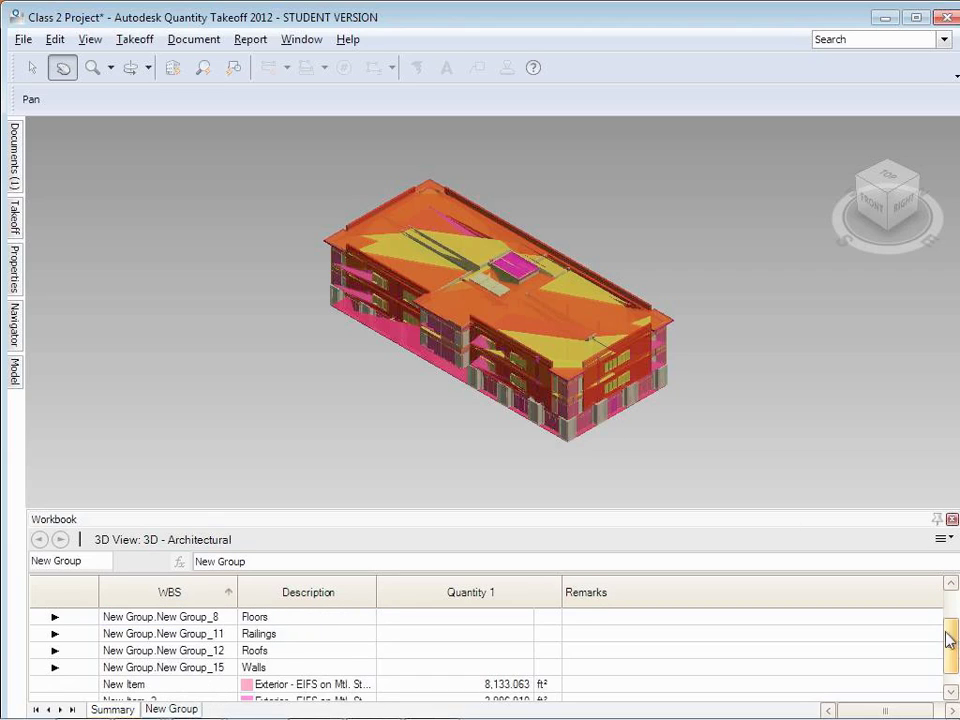
pyautogui.click(141, 686)
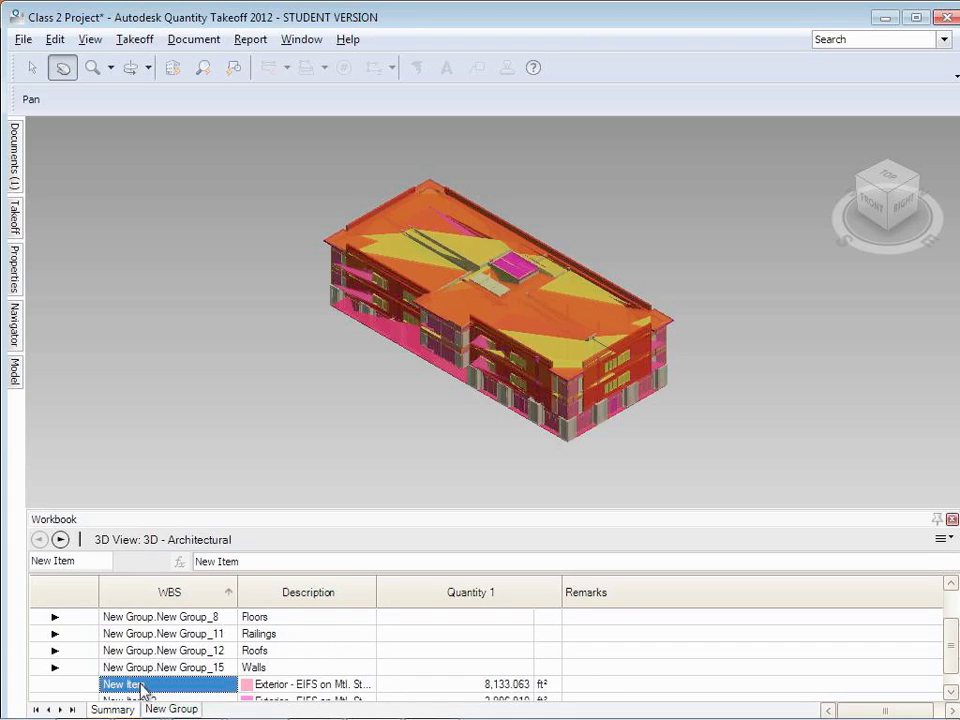
pyautogui.click(950, 692)
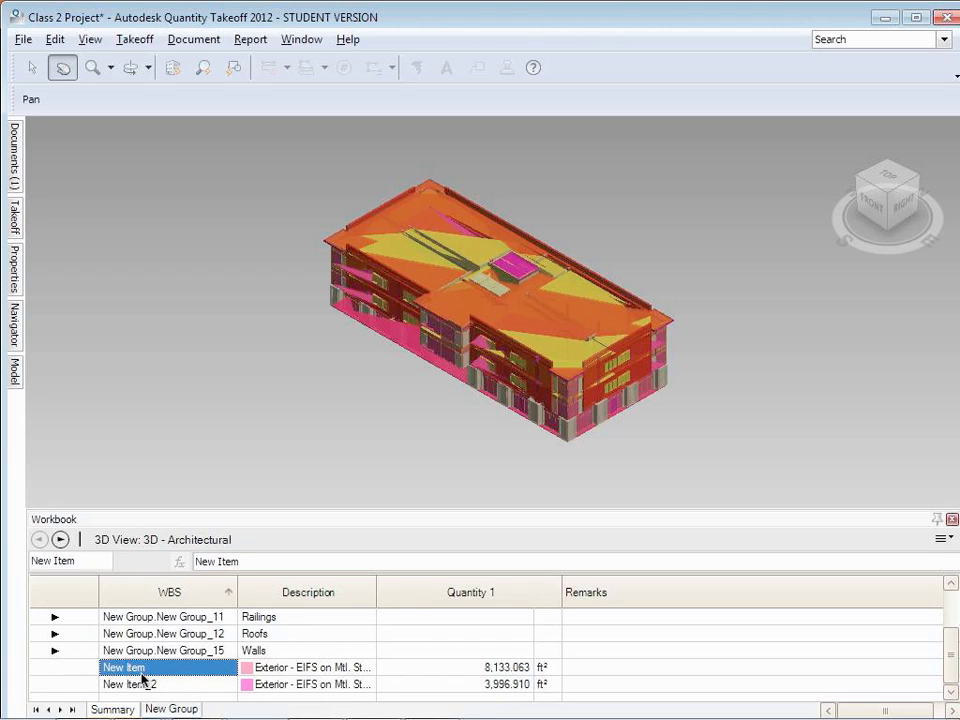
pyautogui.rightClick(134, 677)
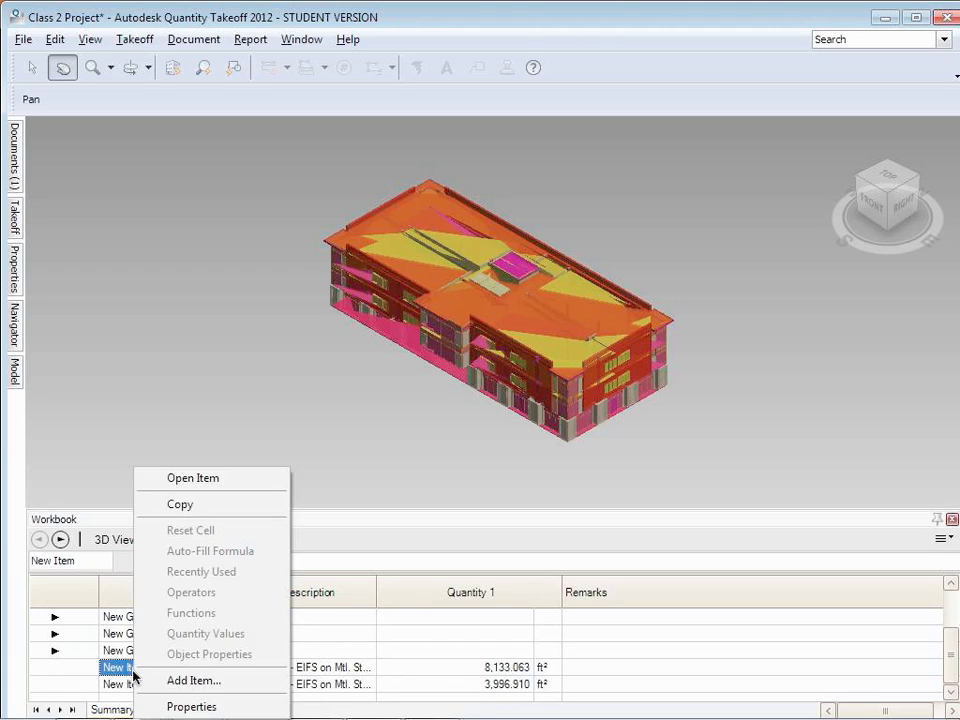
pyautogui.click(171, 707)
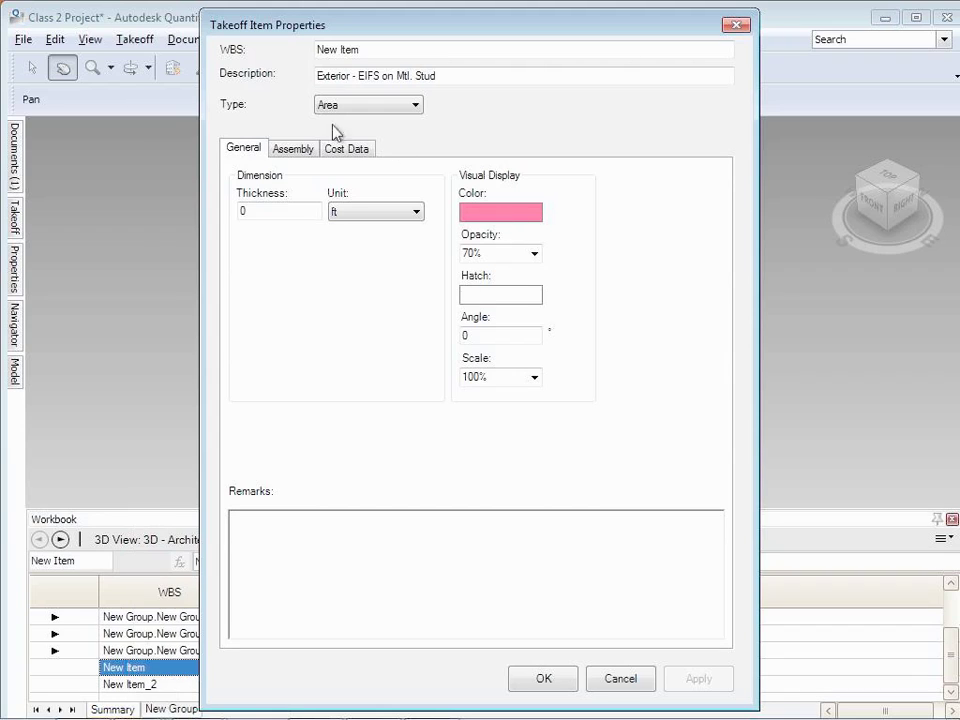
pyautogui.click(334, 115)
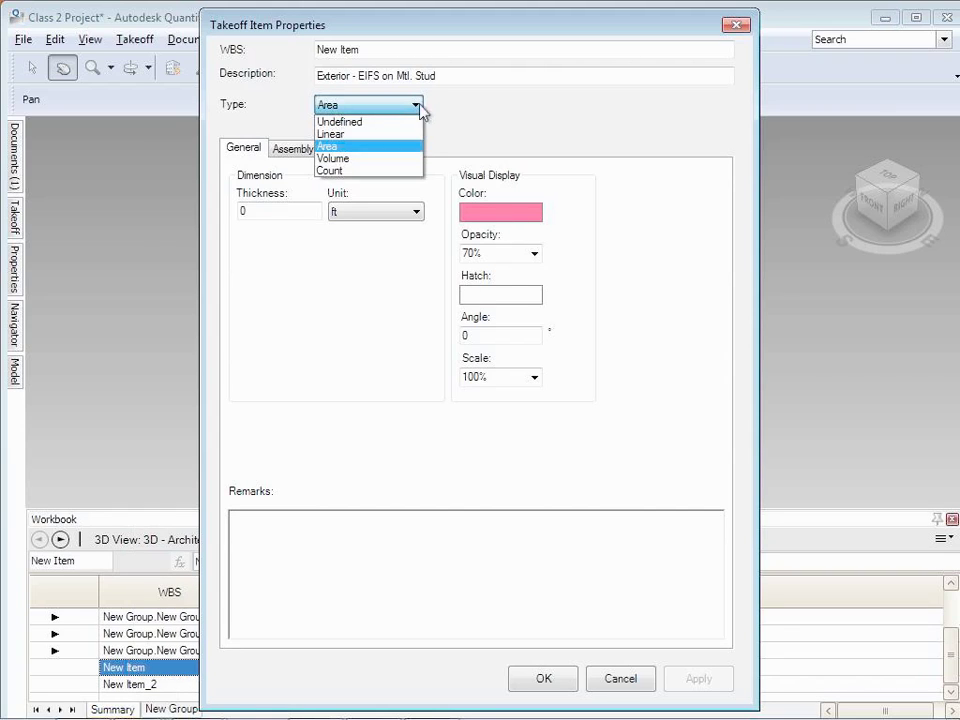
pyautogui.click(469, 111)
pyautogui.click(360, 152)
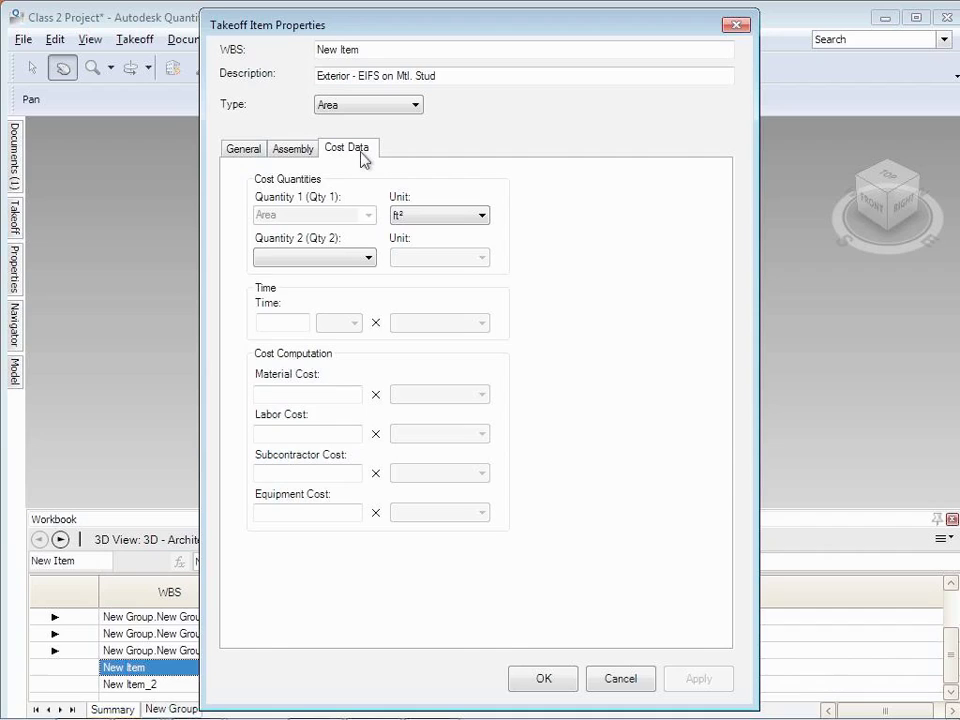
pyautogui.click(306, 393)
pyautogui.write('50')
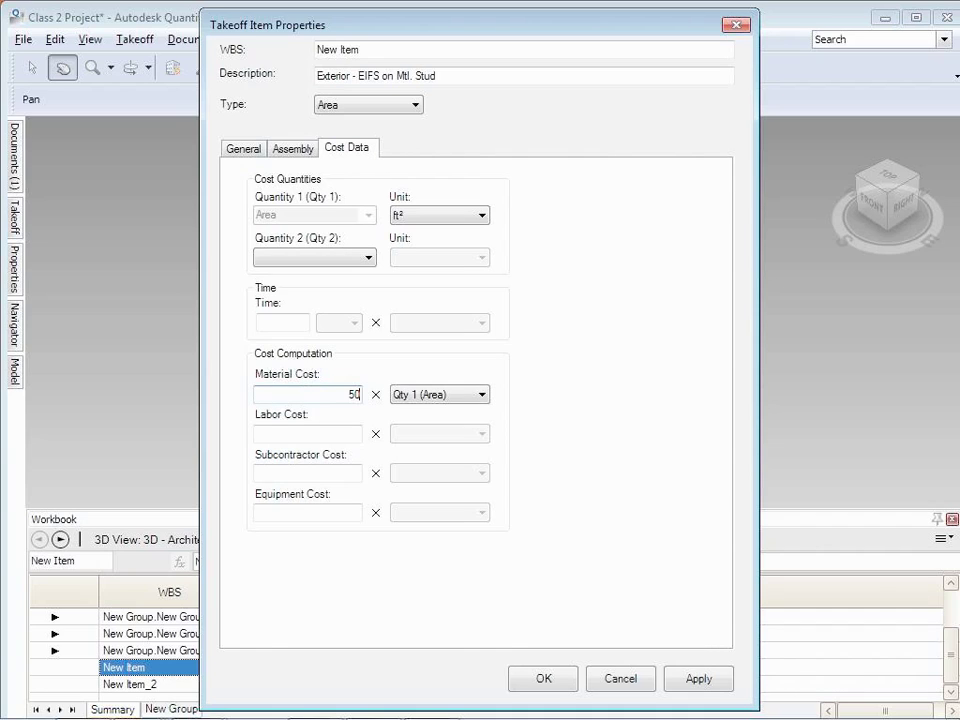
pyautogui.click(574, 681)
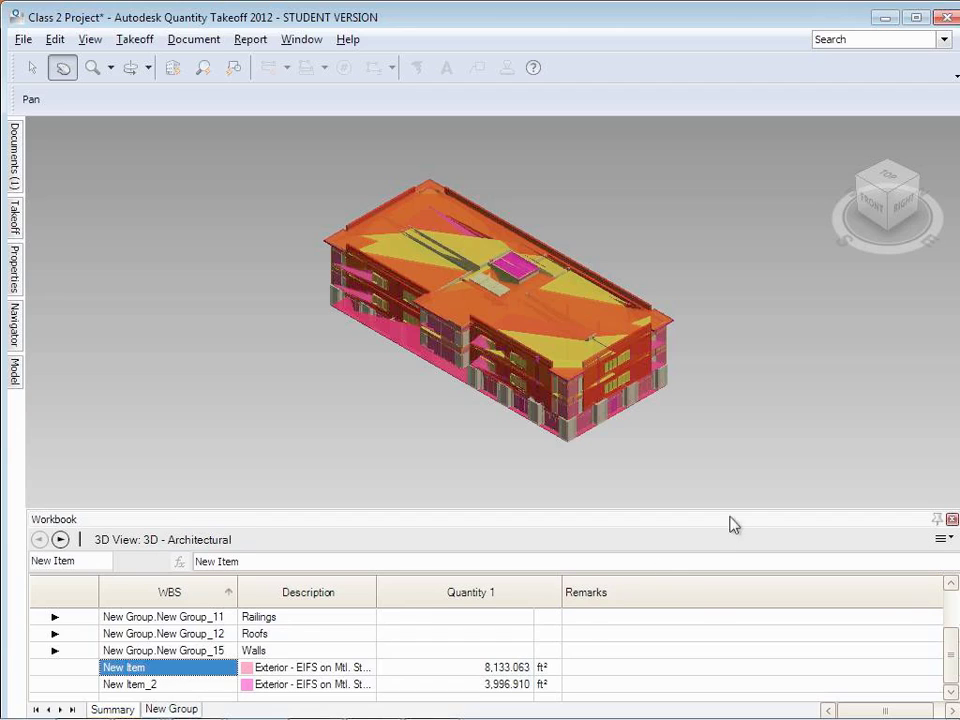
# Step: Add the Material Cost columns and narrow Remarks to show the 406,653.13 total
pyautogui.rightClick(688, 600)
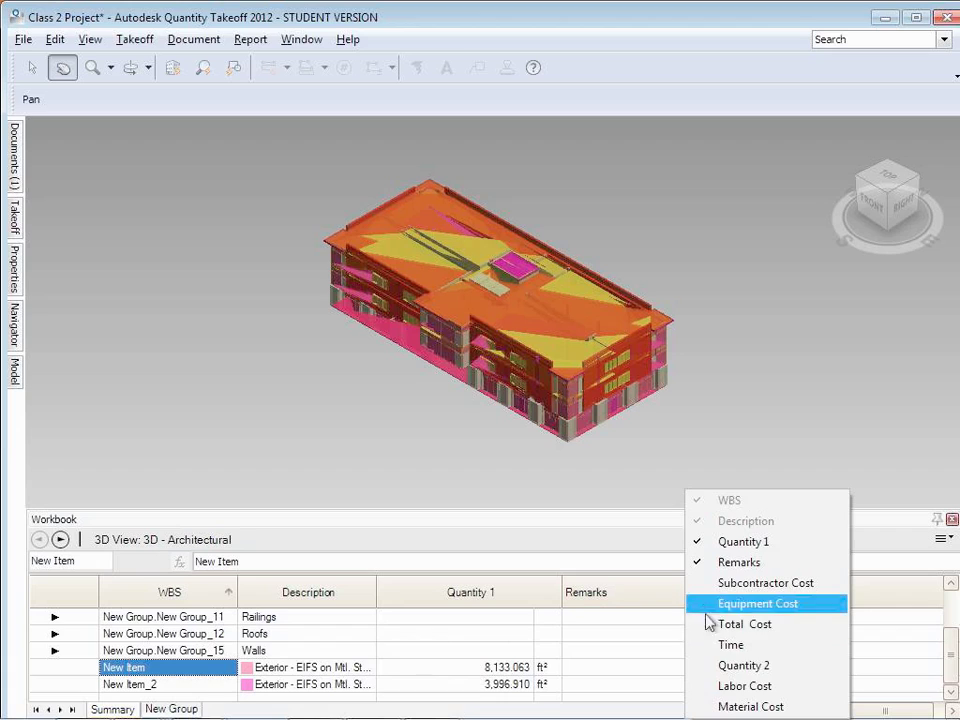
pyautogui.click(728, 707)
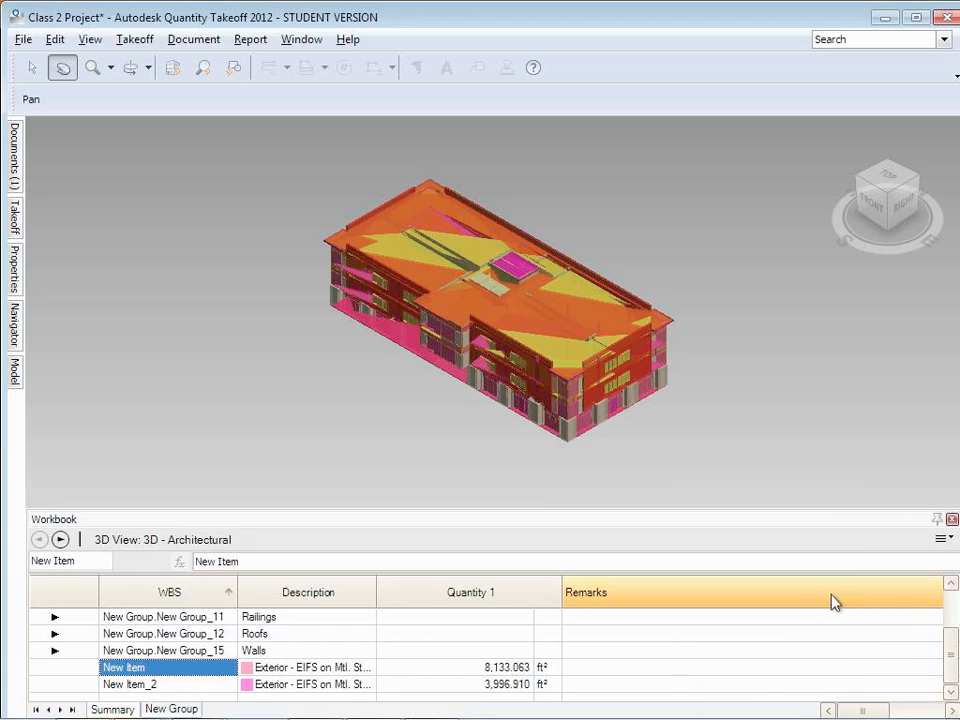
pyautogui.moveTo(851, 709); pyautogui.dragTo(878, 709)
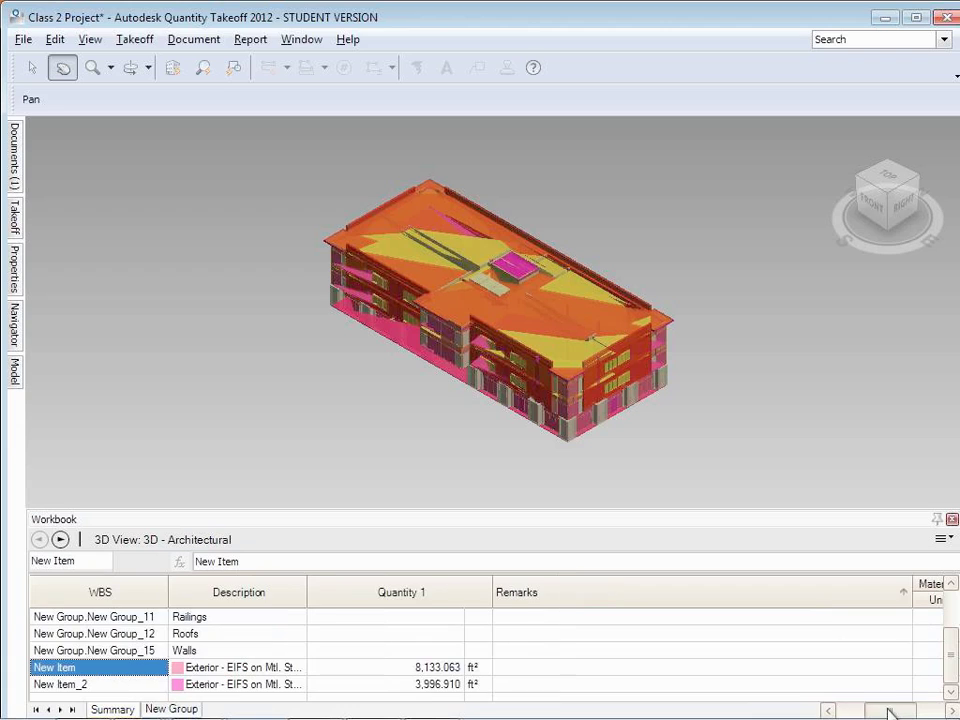
pyautogui.moveTo(913, 593); pyautogui.dragTo(540, 594)
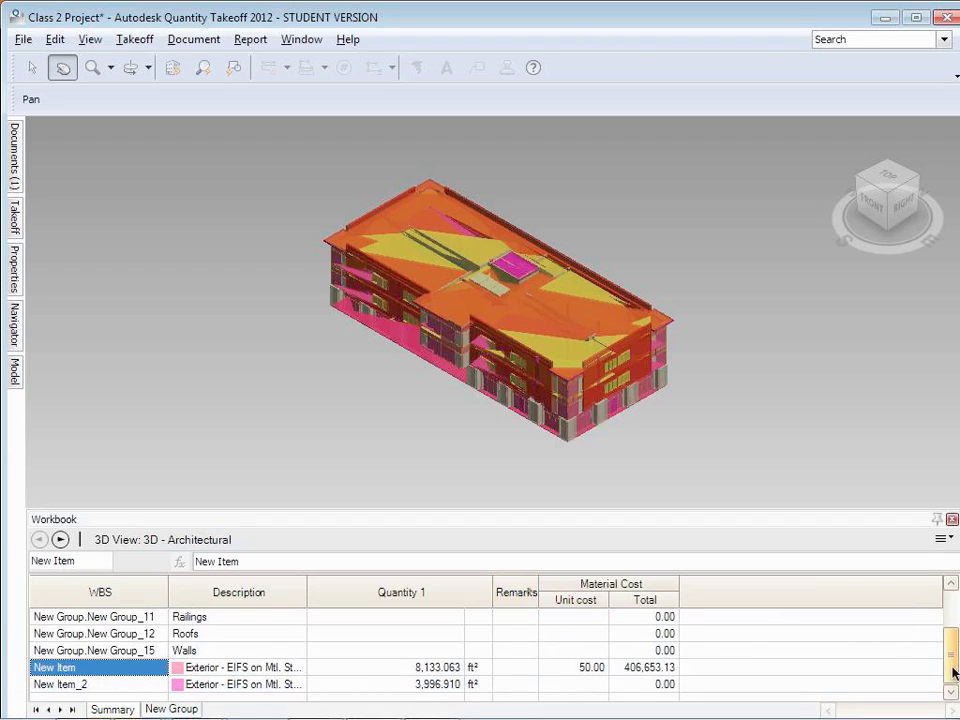
pyautogui.click(827, 713)
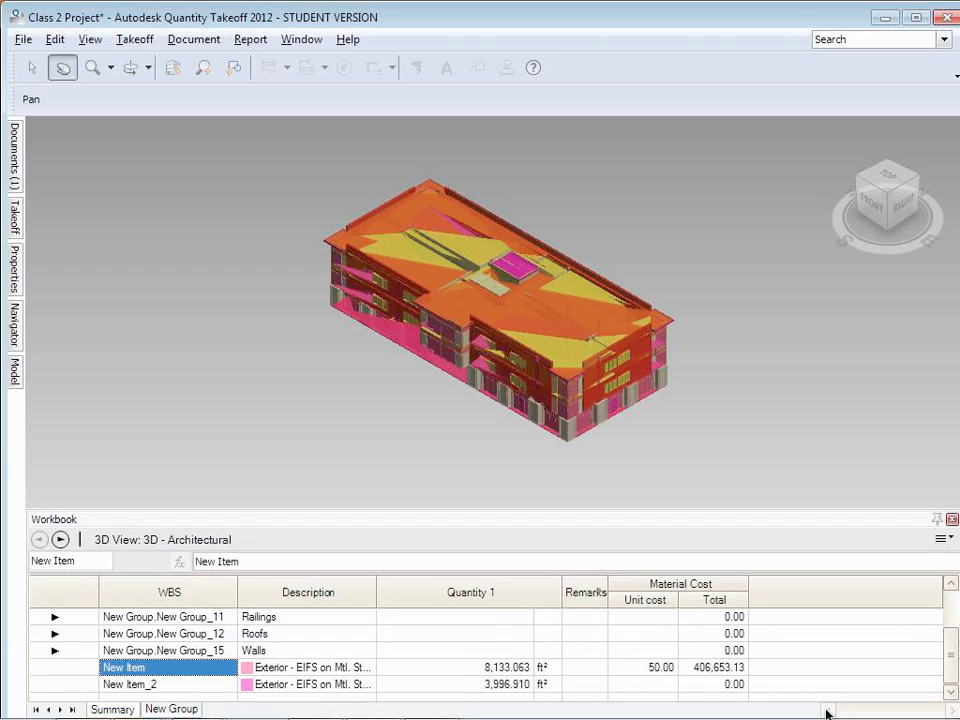
# Step: Enter 35 as New Item_2's material unit cost, totaling 139,891.86
pyautogui.click(664, 688)
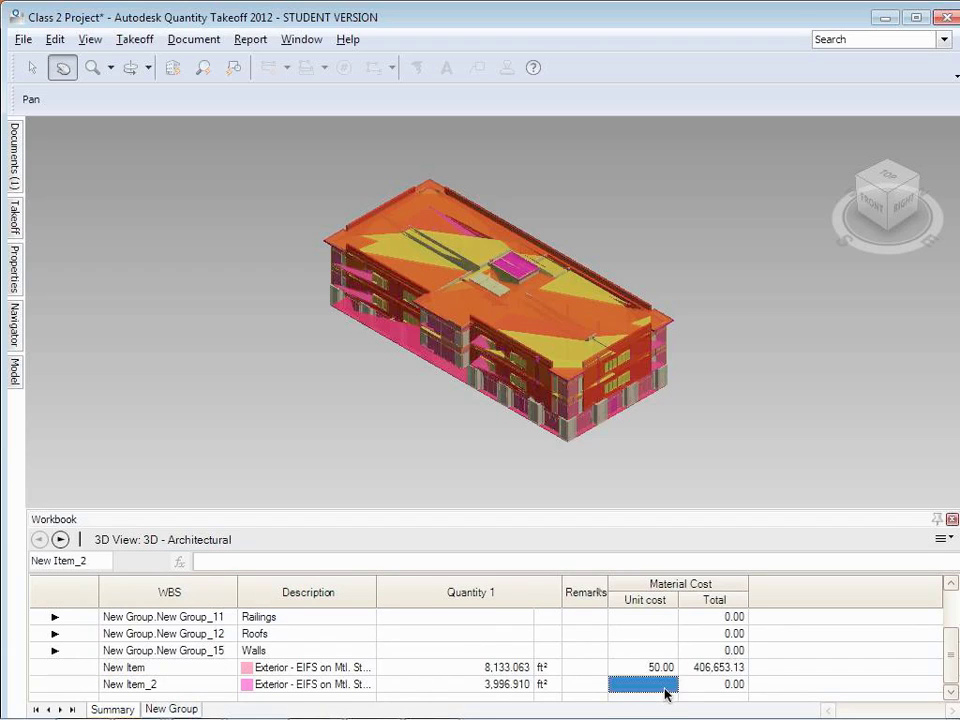
pyautogui.write('35')
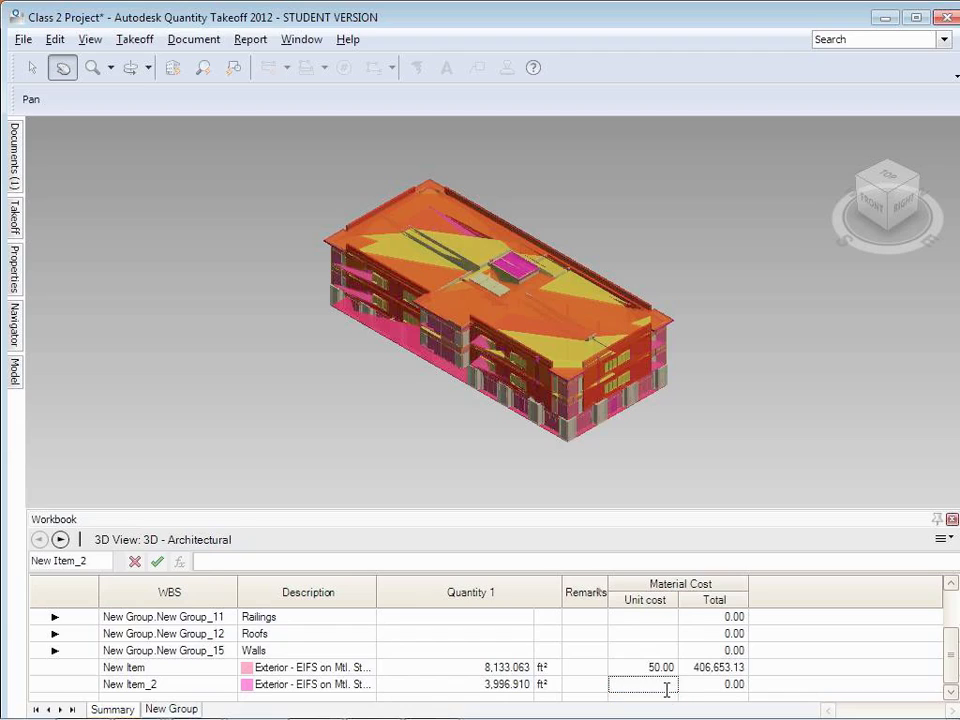
pyautogui.press('Return')
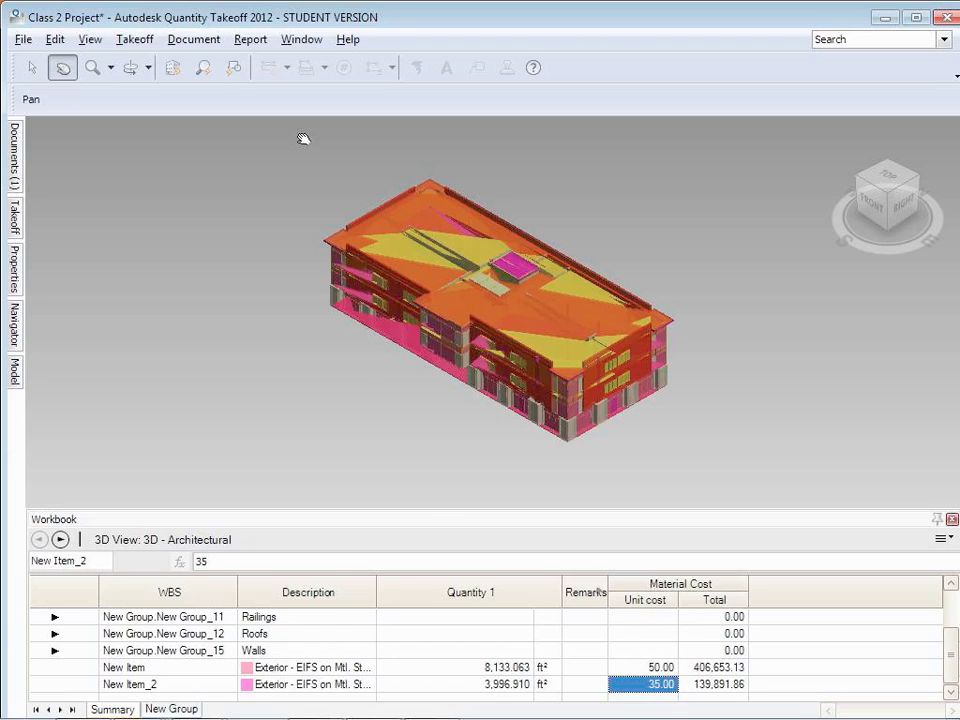
# Step: Start a custom report for Class 2 Project and show its available columns in the Reports dialog
pyautogui.click(257, 46)
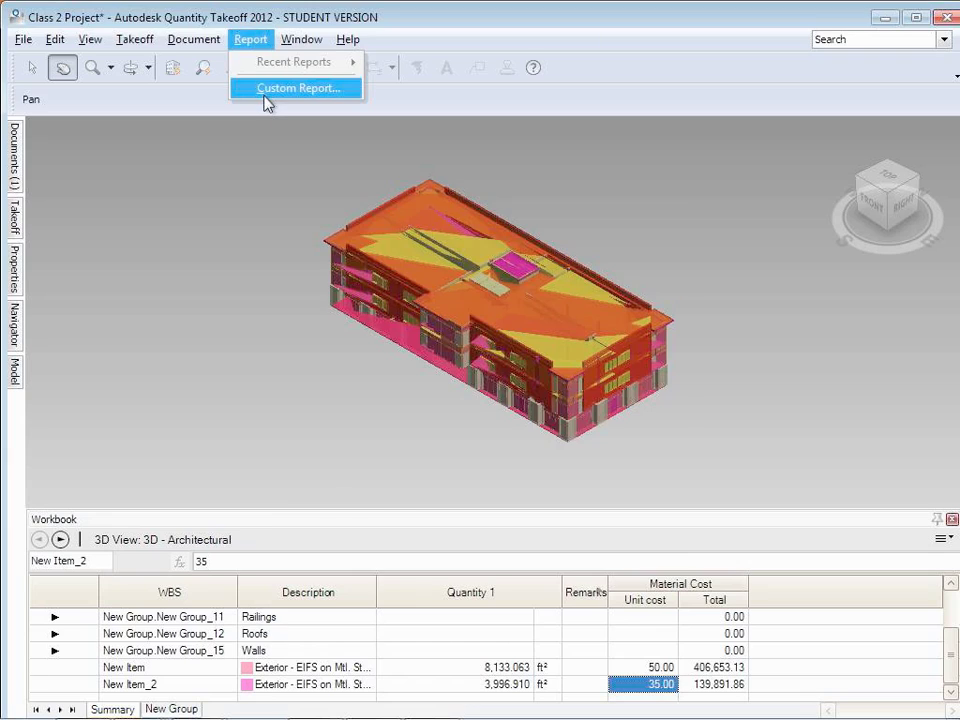
pyautogui.click(266, 94)
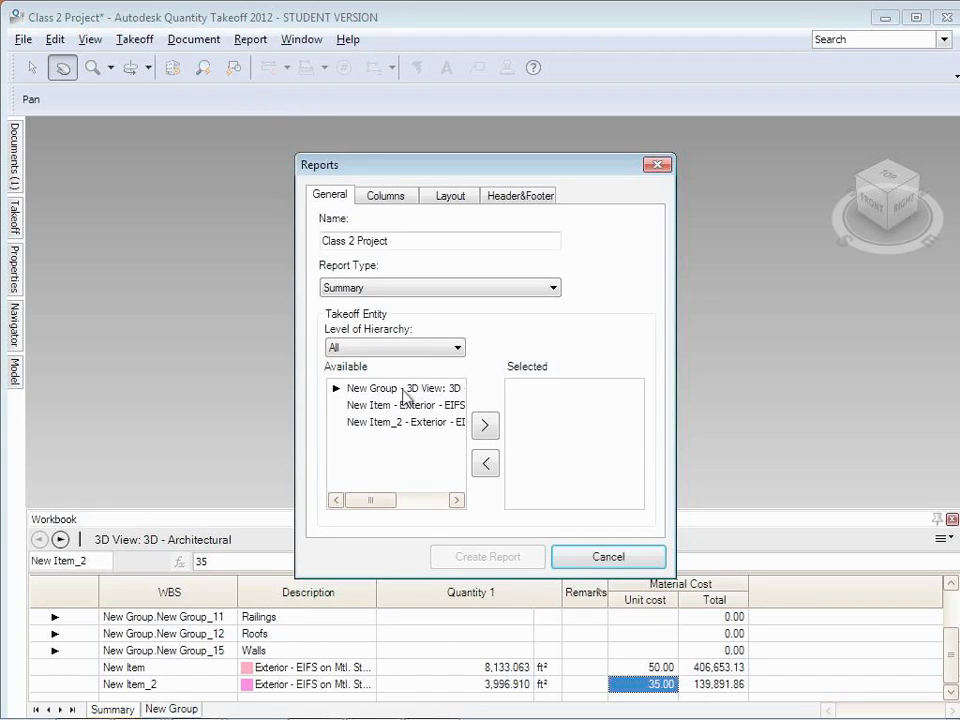
pyautogui.click(388, 196)
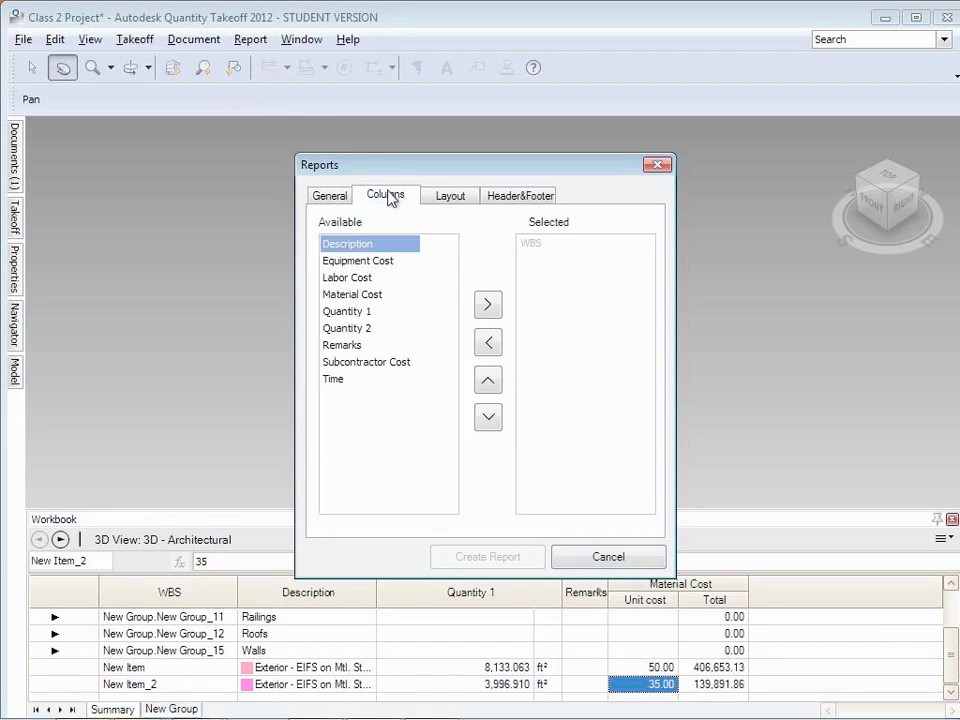